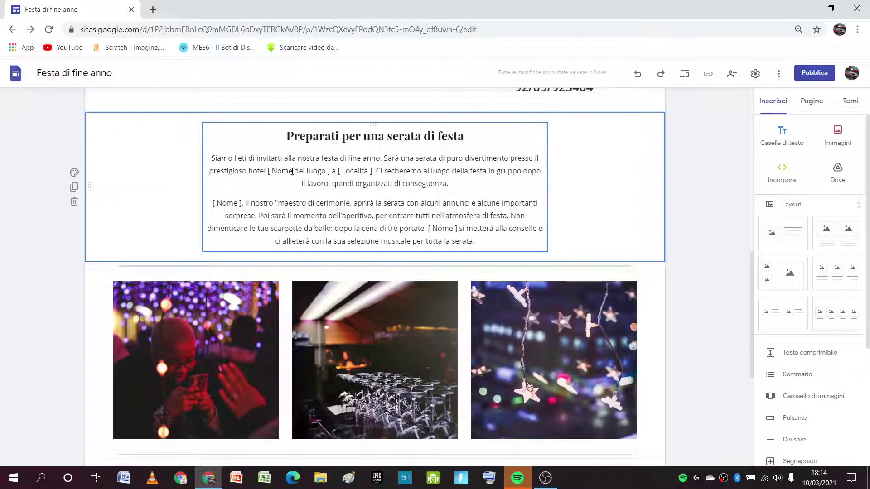
Replace "fine" with "inizio" in the first sentence under "Preparati per una serata di festa"
{"action": "scroll", "coordinate": [290, 175], "scroll_direction": "up", "scroll_amount": 1}
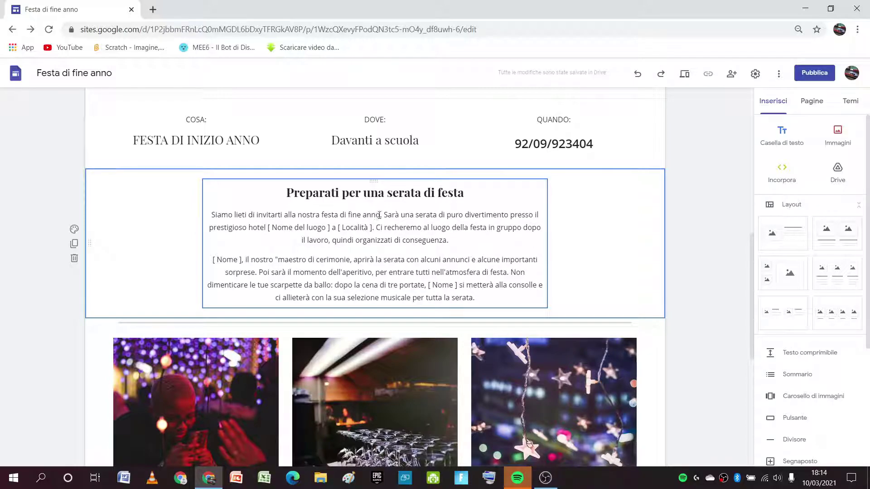
{"action": "left_click", "coordinate": [361, 214]}
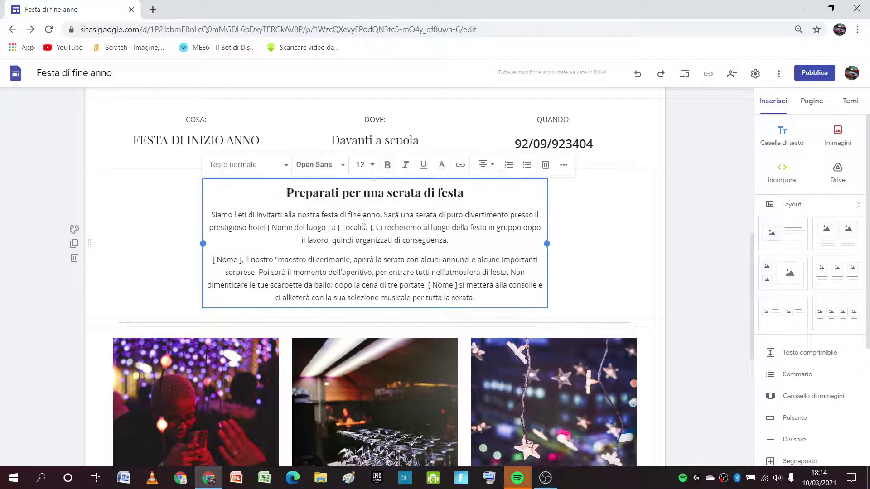
{"action": "key", "text": "BackSpace"}
{"action": "key", "text": "BackSpace"}
{"action": "key", "text": "BackSpace"}
{"action": "key", "text": "BackSpace"}
{"action": "key", "text": "BackSpace"}
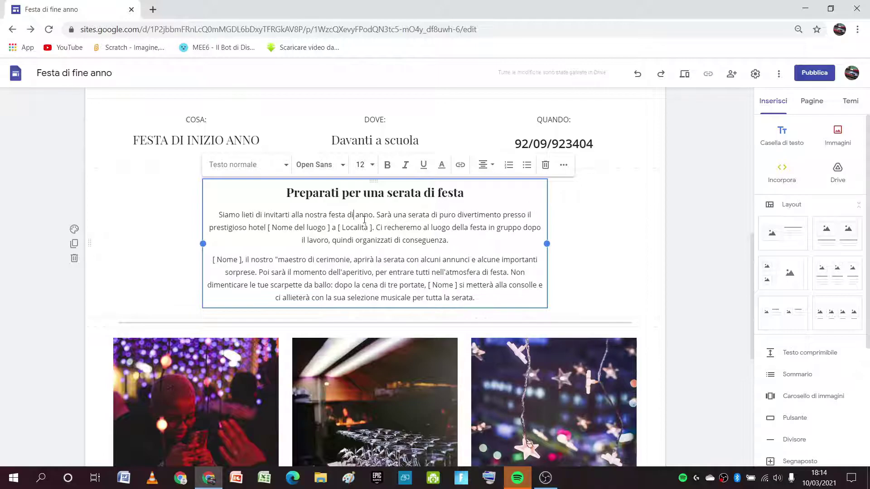
{"action": "type", "text": "inizio"}
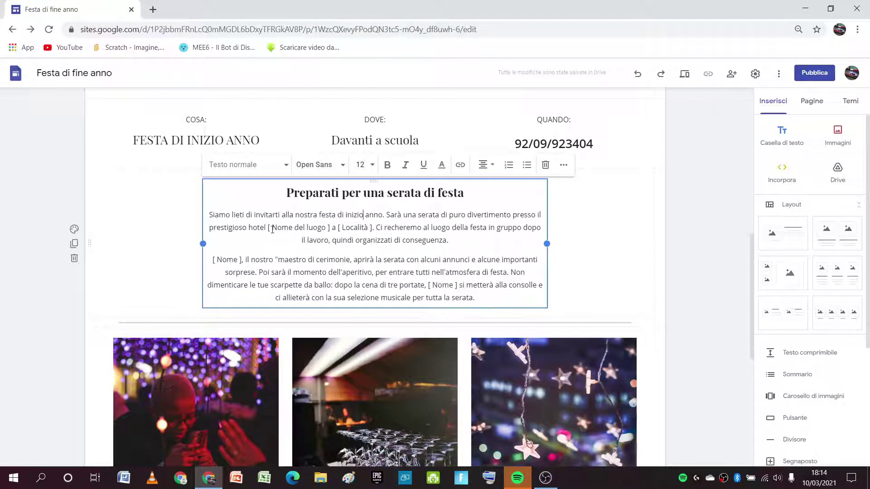
Replace "hotel [ Nome del luogo ]" with "davanti scuola" and the "[ Località ]" placeholder with "Milano" in the invitation paragraph
{"action": "scroll", "coordinate": [254, 227], "scroll_direction": "up", "scroll_amount": 1}
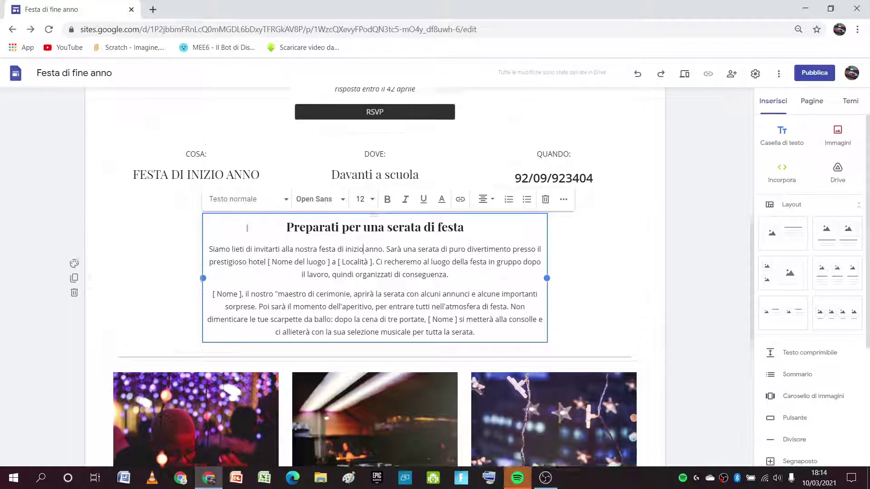
{"action": "left_click_drag", "start_coordinate": [251, 287], "coordinate": [331, 285]}
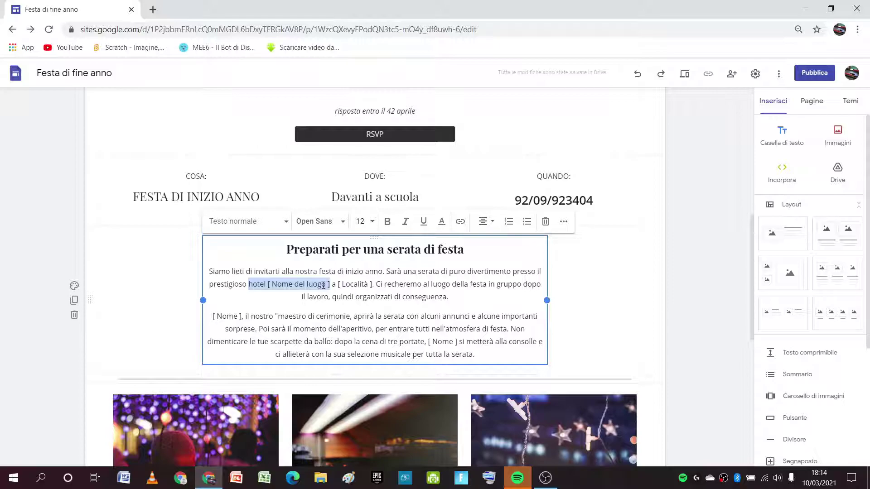
{"action": "type", "text": "davanti  scuola"}
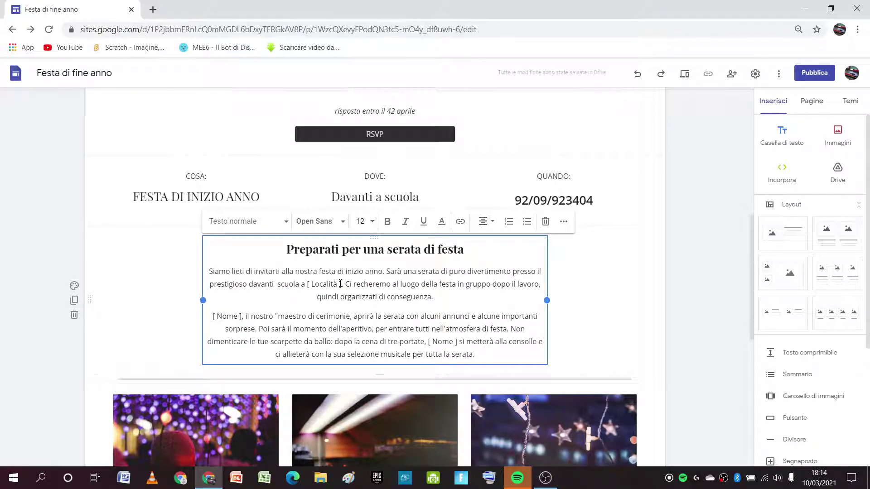
{"action": "left_click_drag", "start_coordinate": [341, 285], "coordinate": [309, 285]}
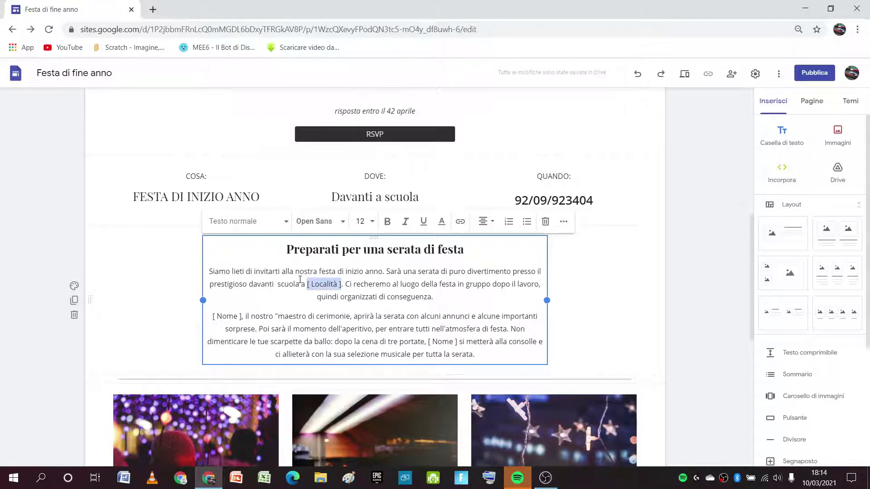
{"action": "type", "text": "Milano"}
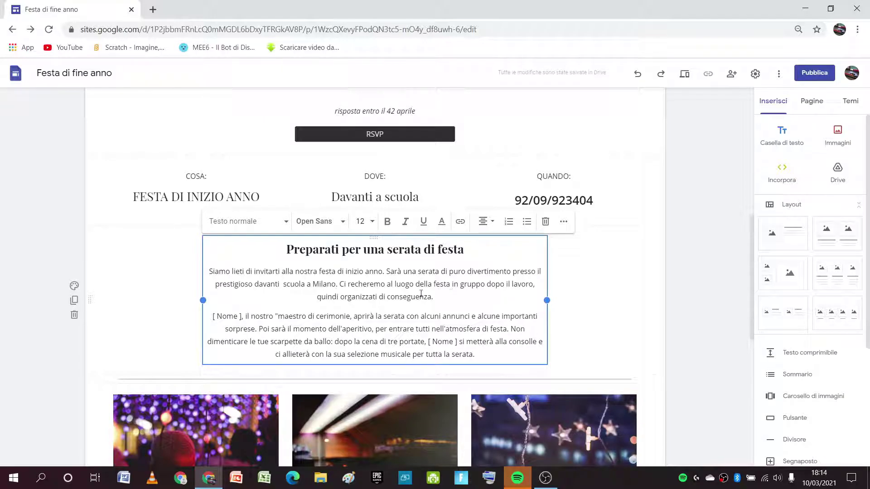
Delete the whole second paragraph about the master of ceremonies from the "Preparati per una serata di festa" text
{"action": "scroll", "coordinate": [317, 306], "scroll_direction": "down", "scroll_amount": 1}
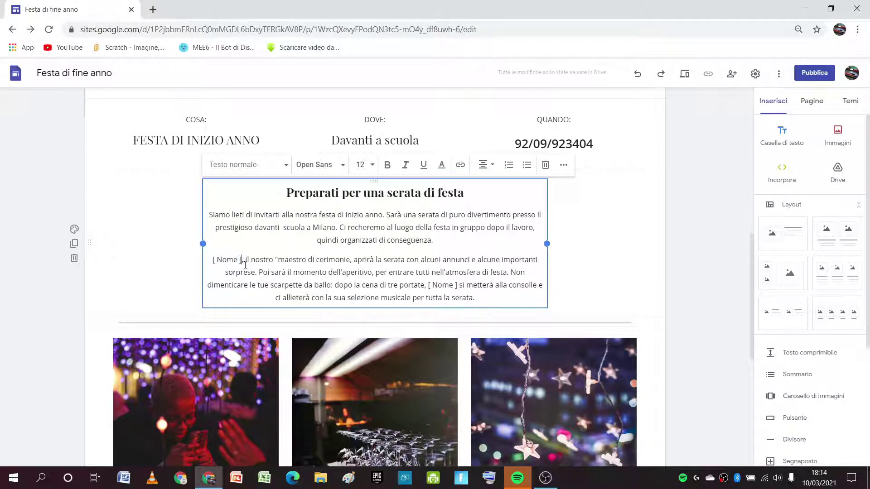
{"action": "scroll", "coordinate": [413, 294], "scroll_direction": "down", "scroll_amount": 5}
{"action": "scroll", "coordinate": [413, 290], "scroll_direction": "up", "scroll_amount": 3}
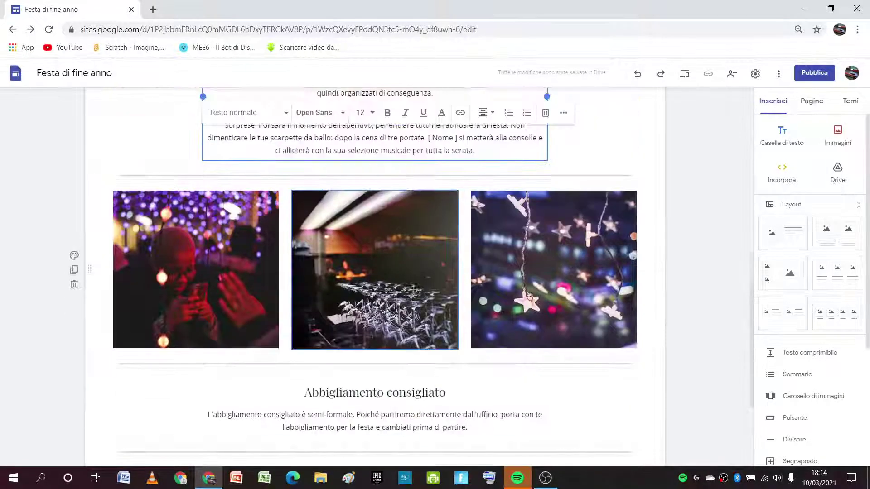
{"action": "scroll", "coordinate": [414, 290], "scroll_direction": "up", "scroll_amount": 2}
{"action": "left_click_drag", "start_coordinate": [495, 240], "coordinate": [214, 208]}
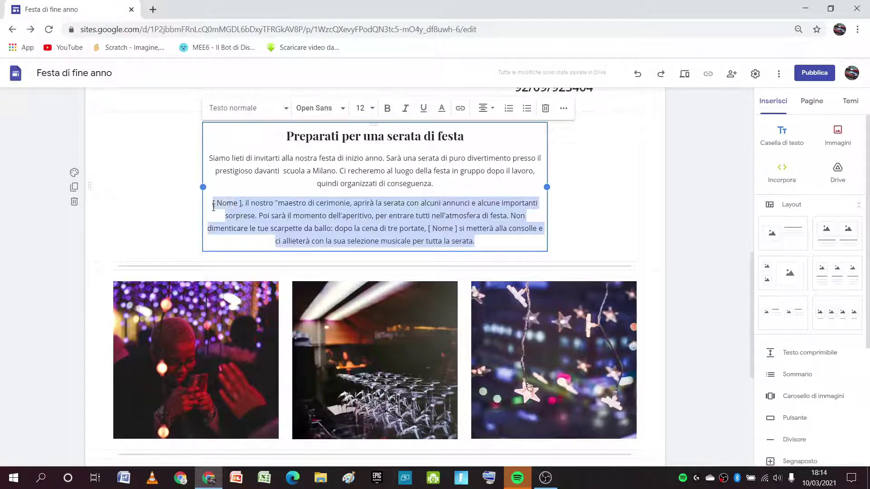
{"action": "key", "text": "BackSpace"}
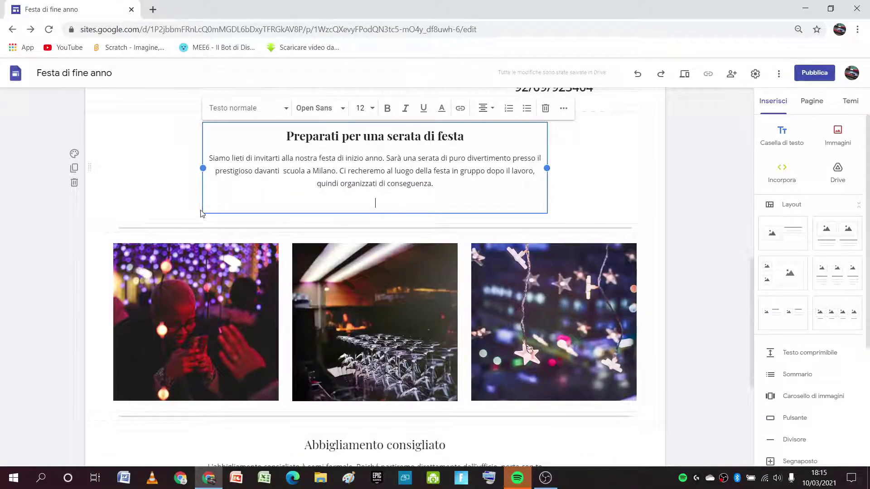
{"action": "left_click", "coordinate": [164, 211]}
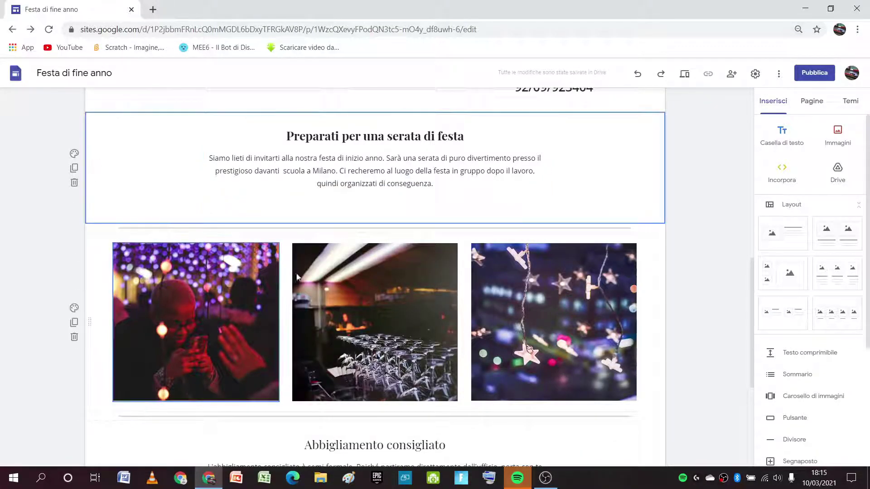
Insert a new text box and move it below the "Abbigliamento consigliato" section
{"action": "scroll", "coordinate": [237, 330], "scroll_direction": "down", "scroll_amount": 3}
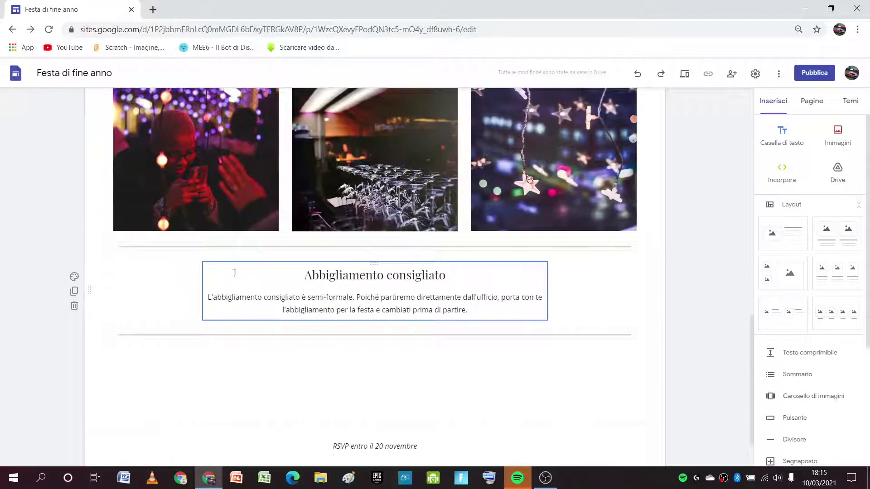
{"action": "scroll", "coordinate": [216, 256], "scroll_direction": "up", "scroll_amount": 1}
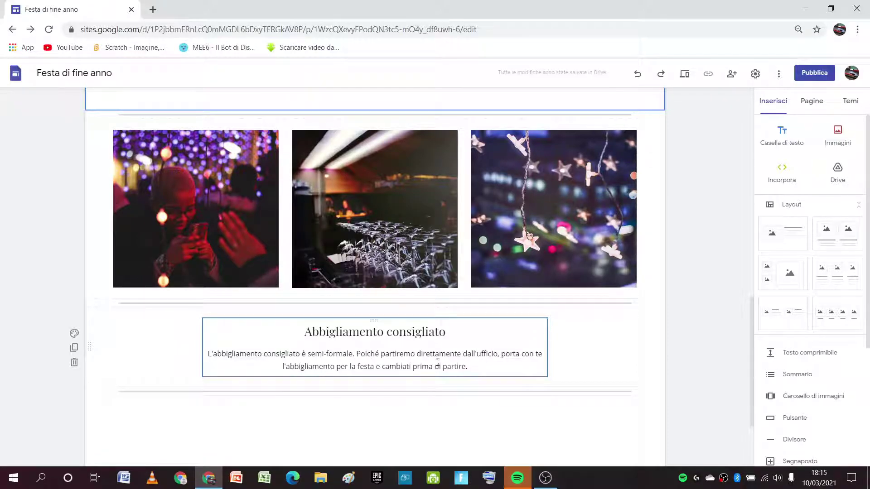
{"action": "scroll", "coordinate": [331, 414], "scroll_direction": "down", "scroll_amount": 3}
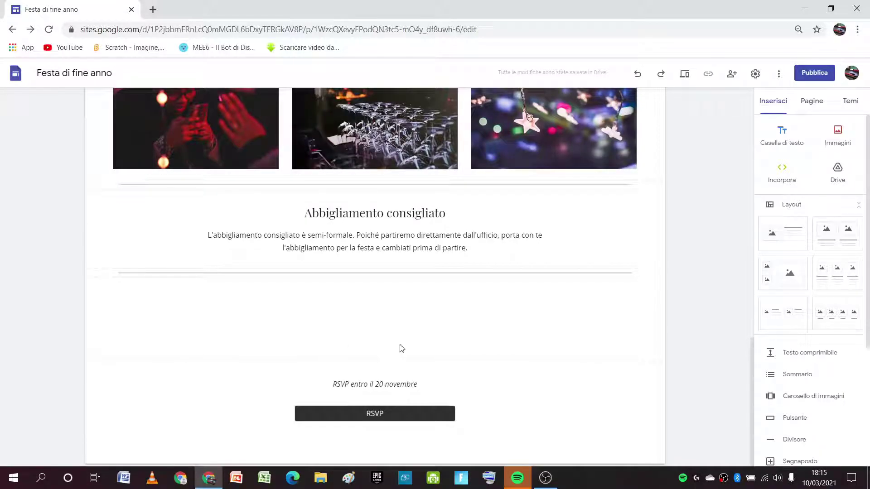
{"action": "scroll", "coordinate": [658, 299], "scroll_direction": "up", "scroll_amount": 7}
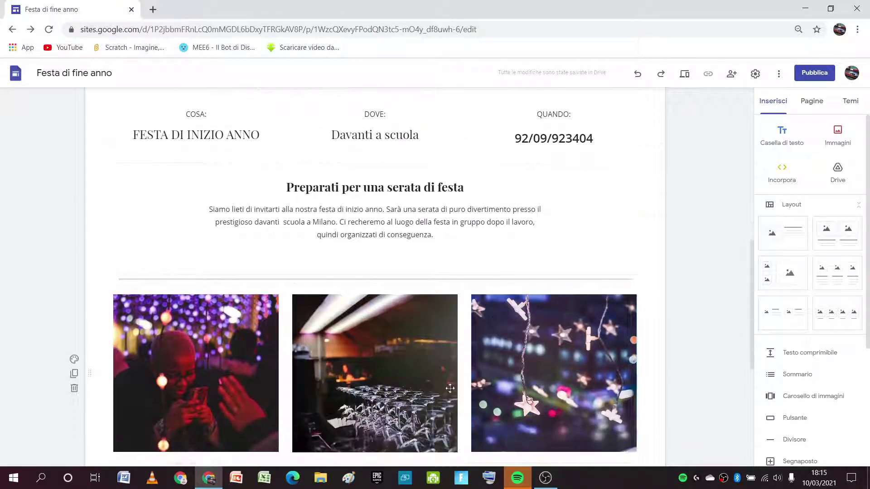
{"action": "scroll", "coordinate": [460, 388], "scroll_direction": "down", "scroll_amount": 4}
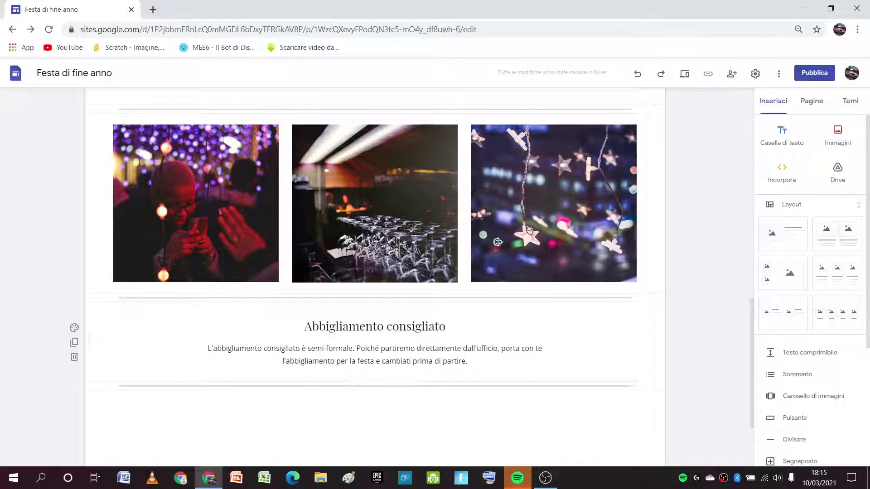
{"action": "left_click", "coordinate": [783, 133]}
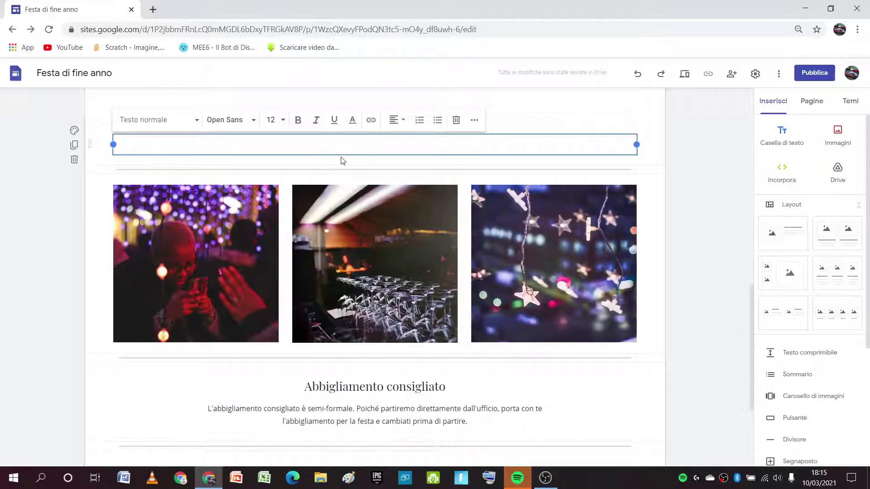
{"action": "left_click_drag", "start_coordinate": [340, 152], "coordinate": [270, 325]}
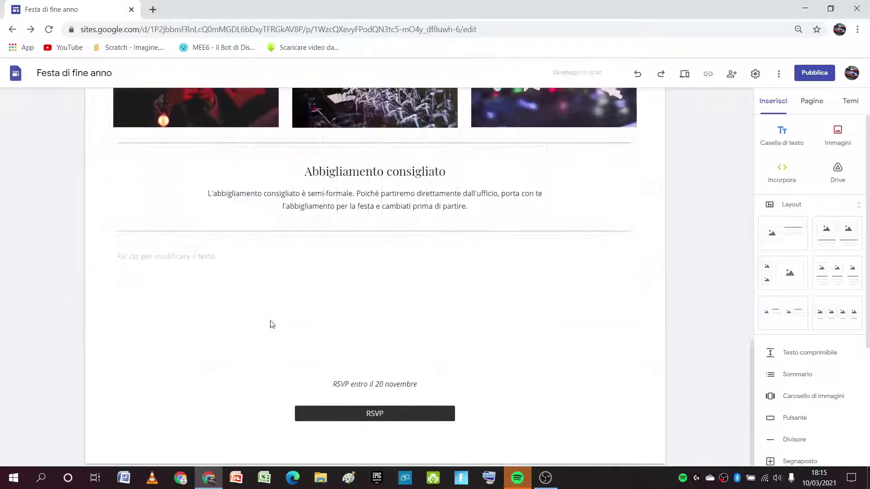
Enter "NECESSARIO" in the new text box as plain text without list numbering
{"action": "left_click", "coordinate": [258, 262]}
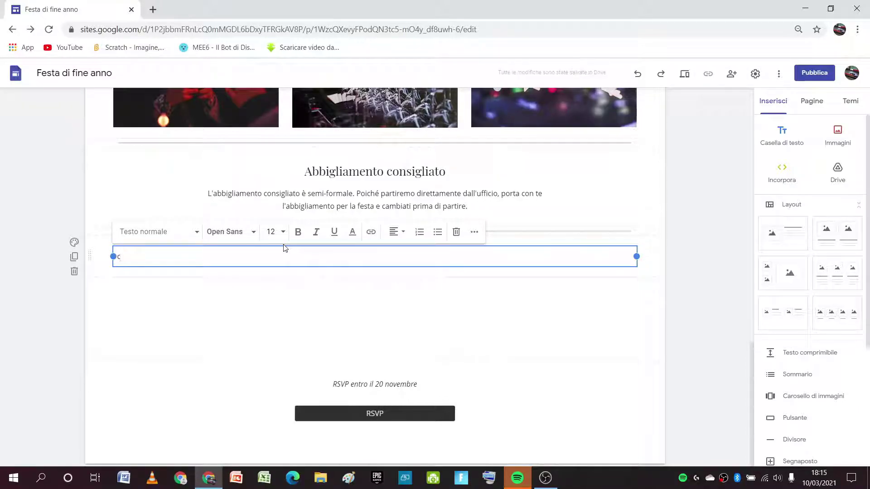
{"action": "key", "text": "Caps_Lock"}
{"action": "type", "text": "NE"}
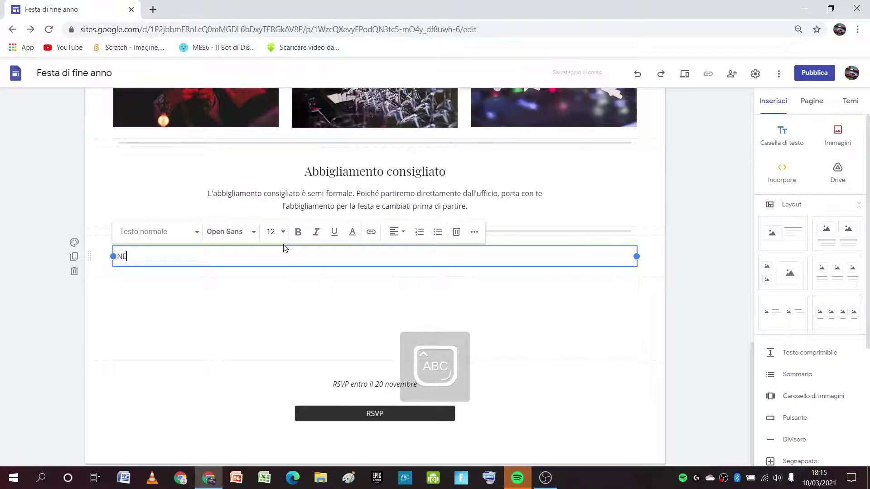
{"action": "type", "text": "CES"}
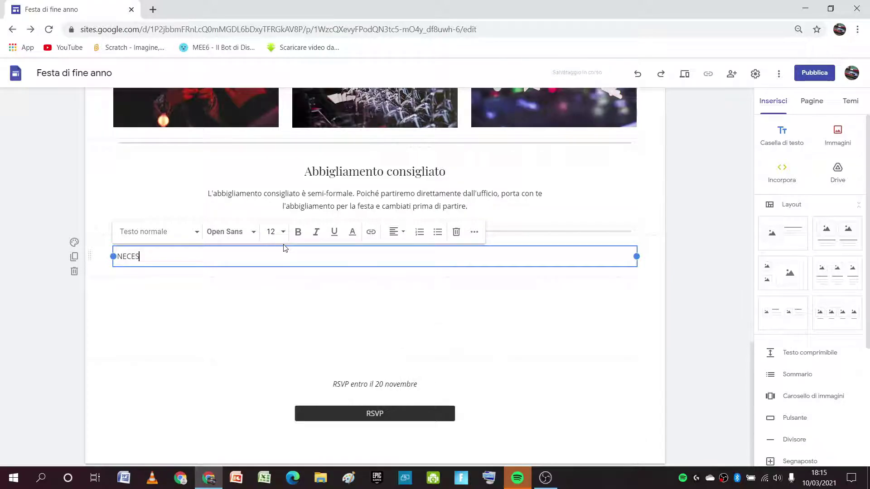
{"action": "type", "text": "SARIO"}
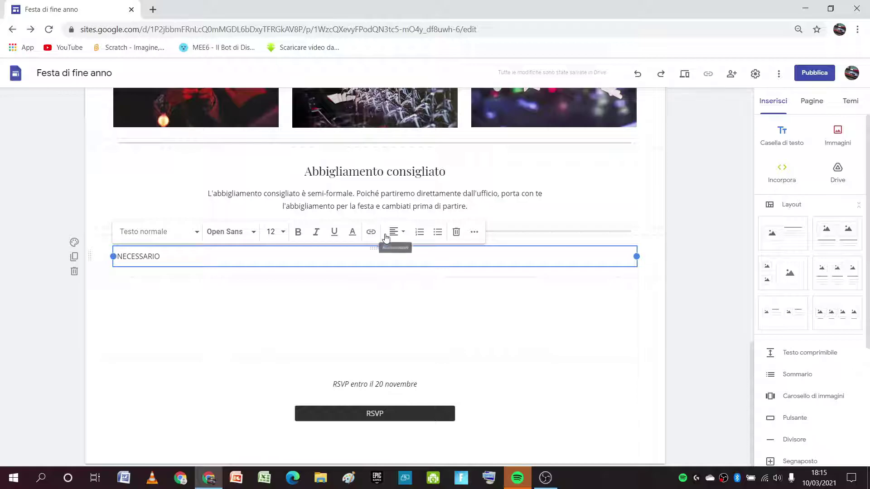
{"action": "left_click", "coordinate": [420, 232]}
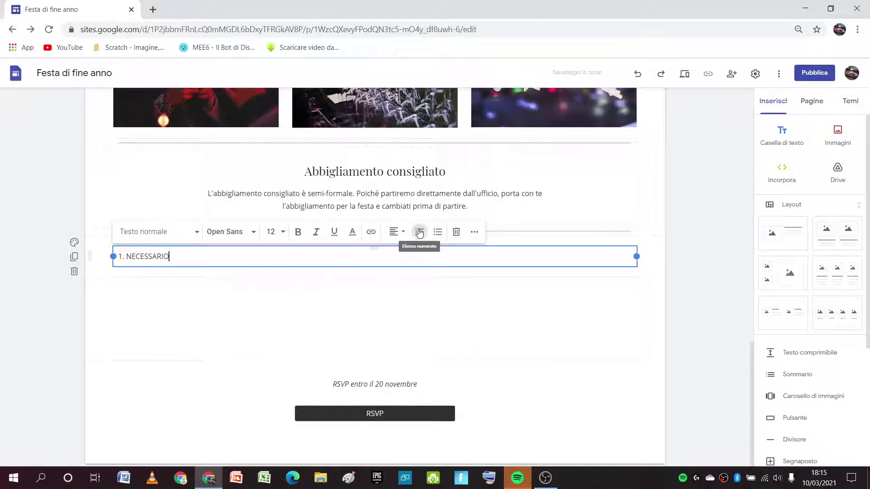
{"action": "left_click", "coordinate": [419, 232]}
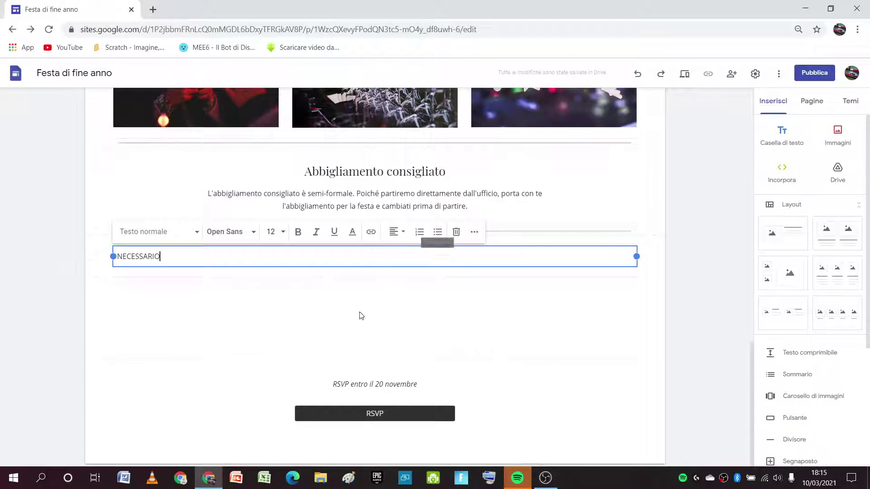
Add a bulleted list item reading "ISCRIVITI A Lonlaiel su Youtube" below "NECESSARIO"
{"action": "key", "text": "Return"}
{"action": "left_click", "coordinate": [420, 232]}
{"action": "left_click", "coordinate": [419, 232]}
{"action": "left_click", "coordinate": [432, 232]}
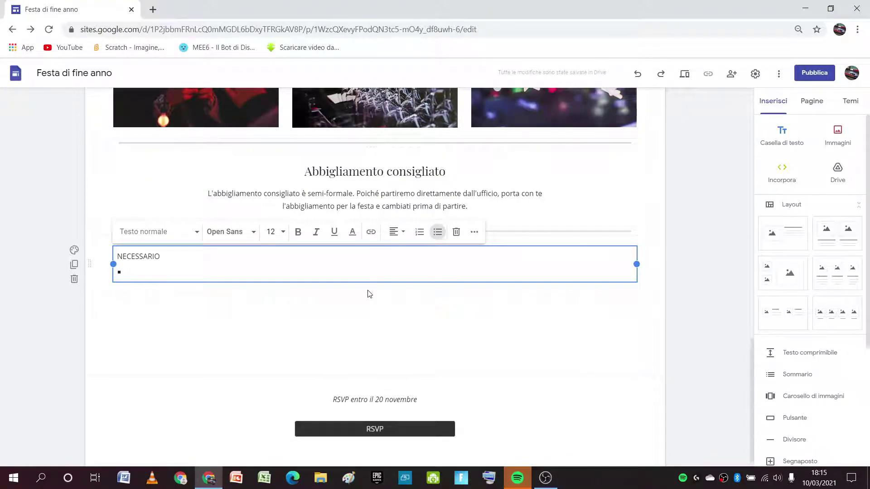
{"action": "type", "text": "SCRIVITI"}
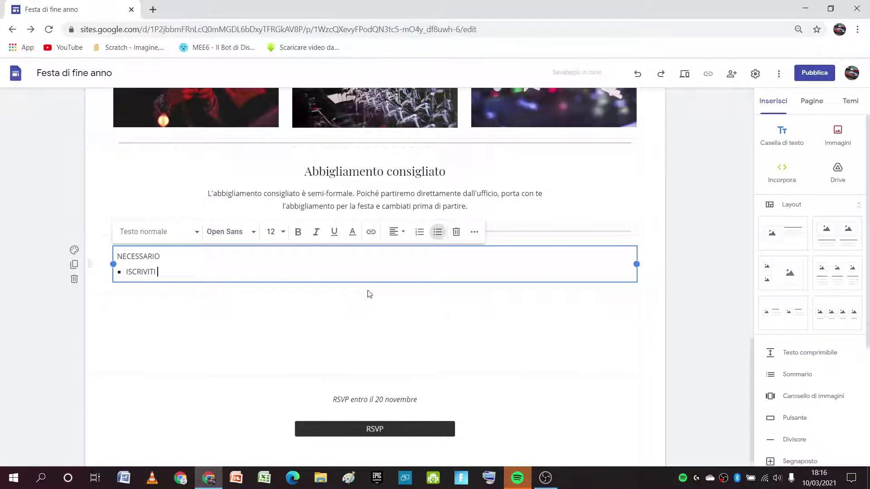
{"action": "type", "text": " A L"}
{"action": "key", "text": "Caps_Lock"}
{"action": "type", "text": "onlaiel su yo"}
{"action": "key", "text": "BackSpace"}
{"action": "key", "text": "BackSpace"}
{"action": "key", "text": "Caps_Lock"}
{"action": "type", "text": "Youtube"}
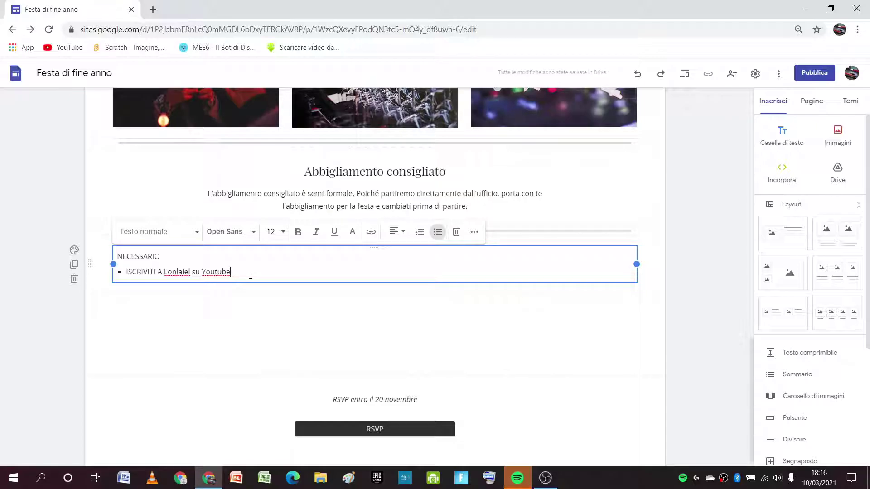
Link the words "Lonlaiel su Youtube" to the copied YouTube channel address
{"action": "mouse_move", "coordinate": [256, 272]}
{"action": "left_mouse_down"}
{"action": "mouse_move", "coordinate": [202, 275]}
{"action": "mouse_move", "coordinate": [264, 268]}
{"action": "left_mouse_up"}
{"action": "left_click_drag", "start_coordinate": [234, 274], "coordinate": [165, 278]}
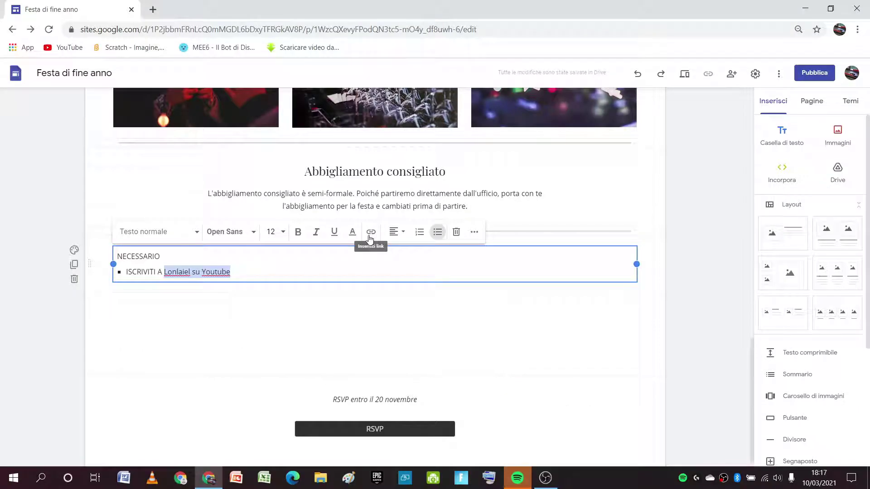
{"action": "left_click", "coordinate": [371, 232]}
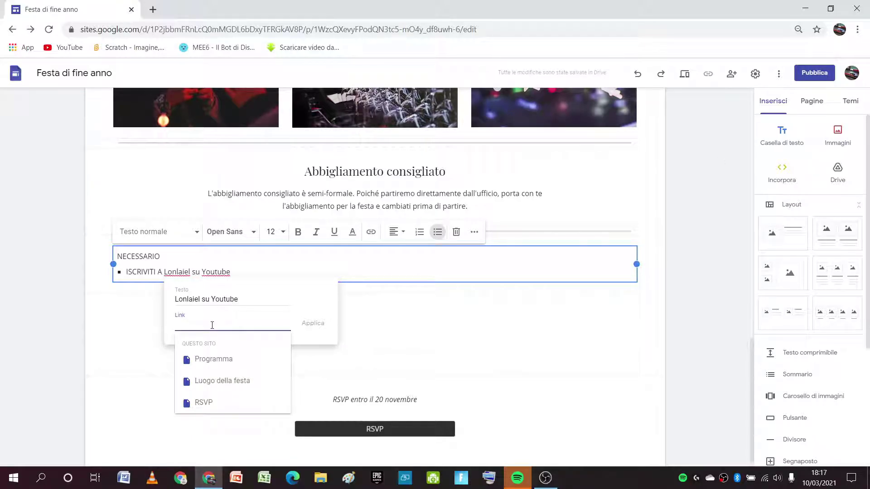
{"action": "key", "text": "ctrl+v"}
{"action": "left_click", "coordinate": [314, 324]}
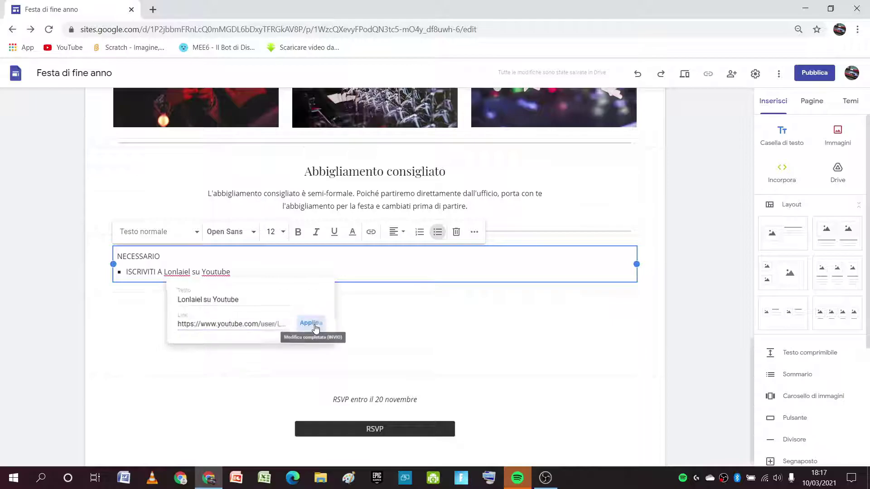
Toggle the underline formatting on the linked words "Lonlaiel su Youtube"
{"action": "scroll", "coordinate": [387, 340], "scroll_direction": "up", "scroll_amount": 1}
{"action": "left_click", "coordinate": [245, 329]}
{"action": "left_click_drag", "start_coordinate": [235, 329], "coordinate": [168, 335]}
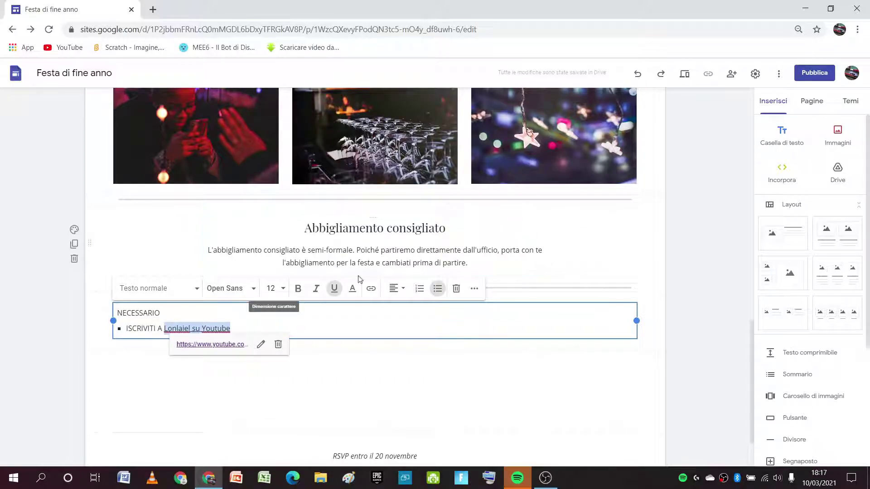
{"action": "left_click", "coordinate": [336, 290]}
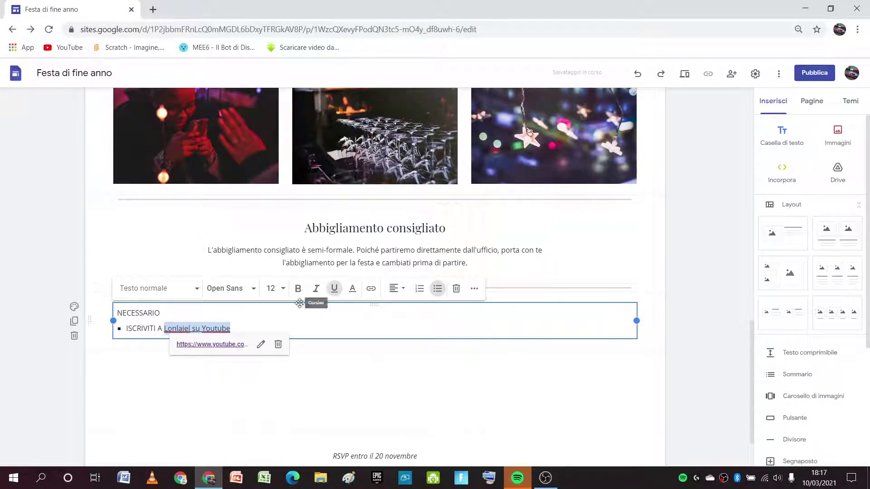
Change the text color of the linked words "Lonlaiel su Youtube" to cyan
{"action": "left_click", "coordinate": [353, 288]}
{"action": "left_click", "coordinate": [381, 328]}
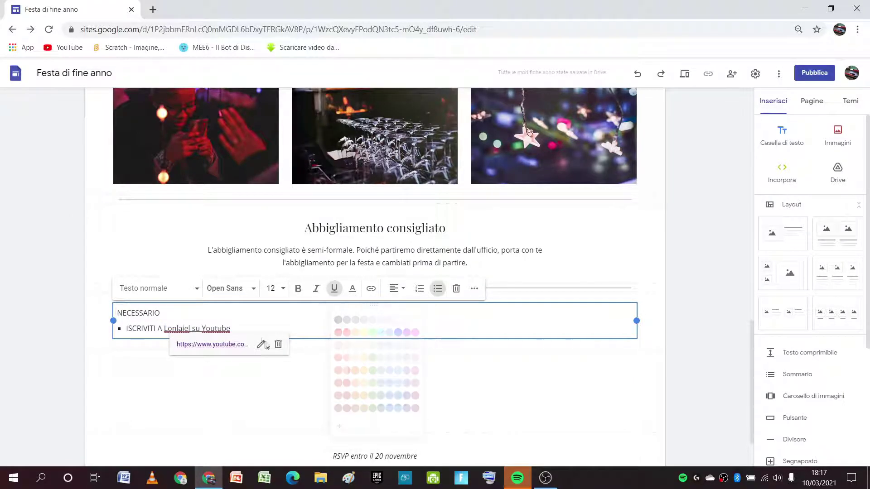
{"action": "left_click", "coordinate": [252, 328]}
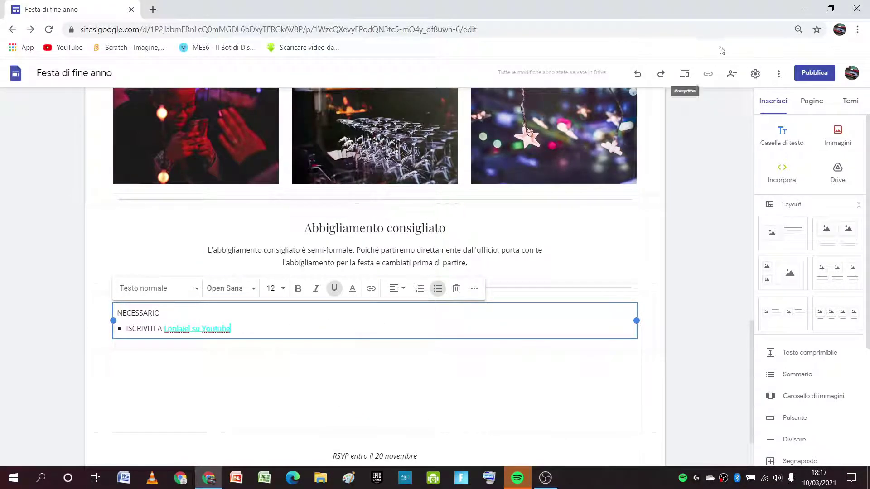
Preview the site and test the "Lonlaiel su Youtube" link in the NECESSARIO list, then return to editing
{"action": "left_click", "coordinate": [684, 74]}
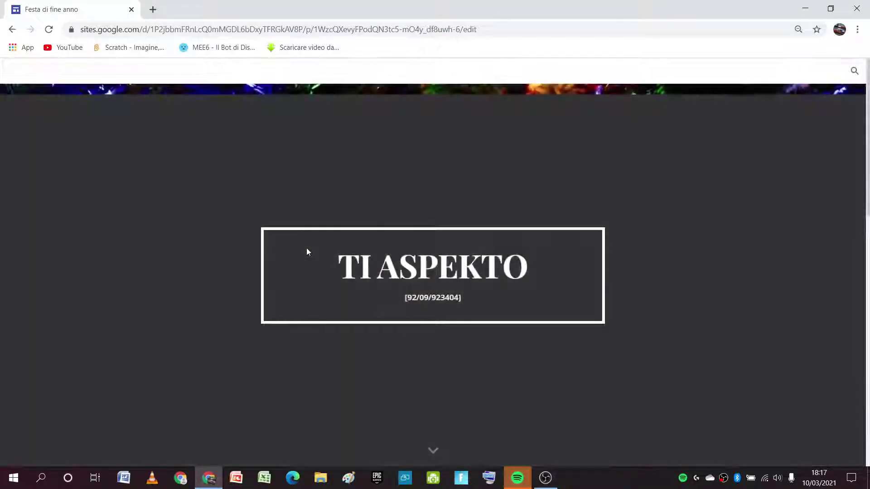
{"action": "scroll", "coordinate": [299, 272], "scroll_direction": "down", "scroll_amount": 8}
{"action": "scroll", "coordinate": [293, 290], "scroll_direction": "down", "scroll_amount": 4}
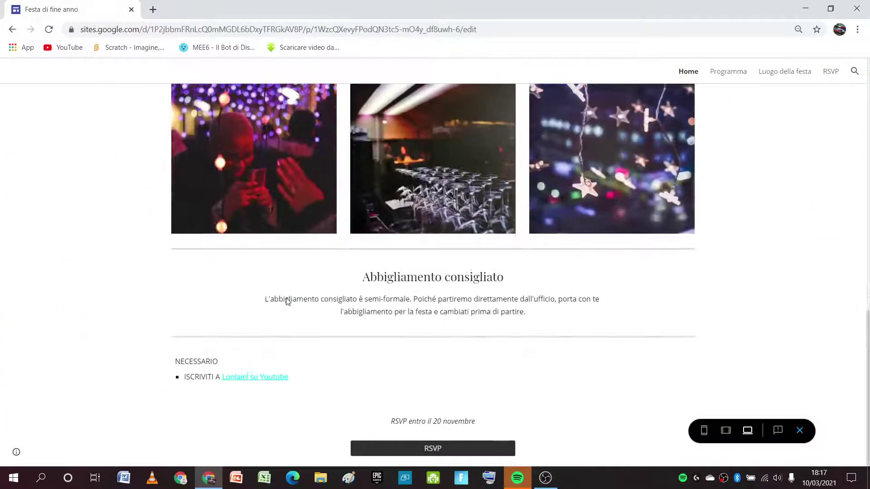
{"action": "left_click", "coordinate": [232, 386]}
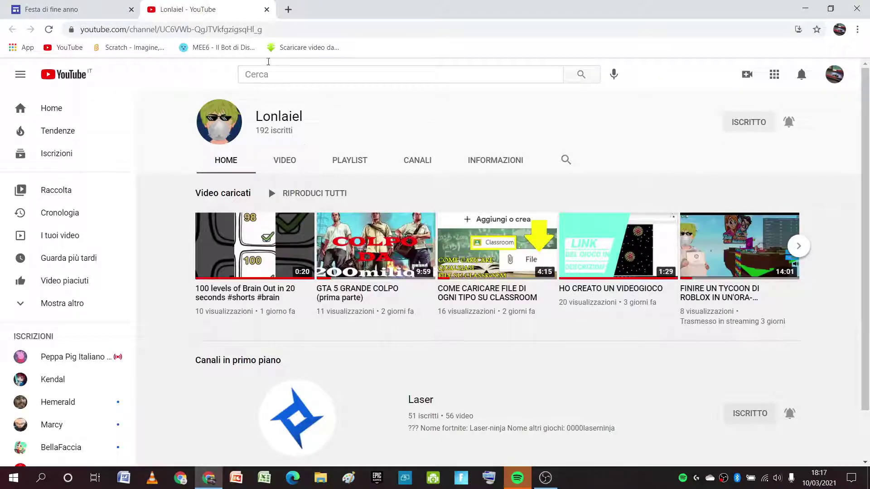
{"action": "left_click", "coordinate": [267, 10]}
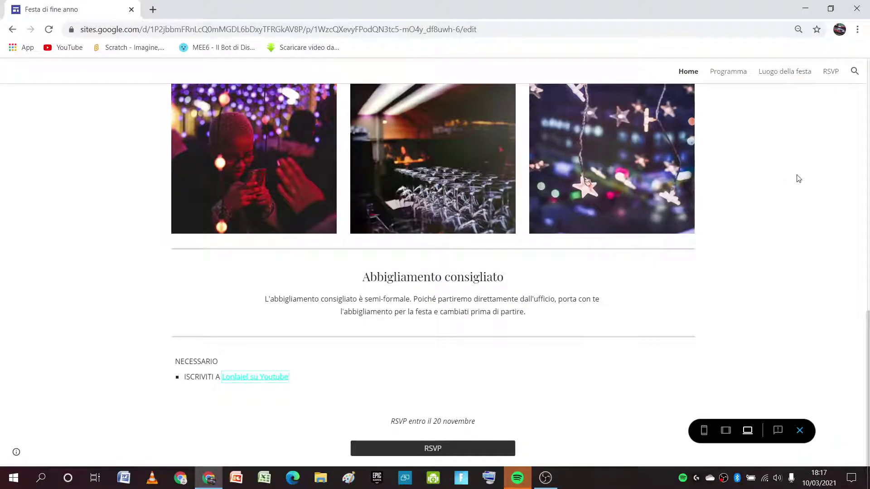
{"action": "left_click", "coordinate": [797, 429]}
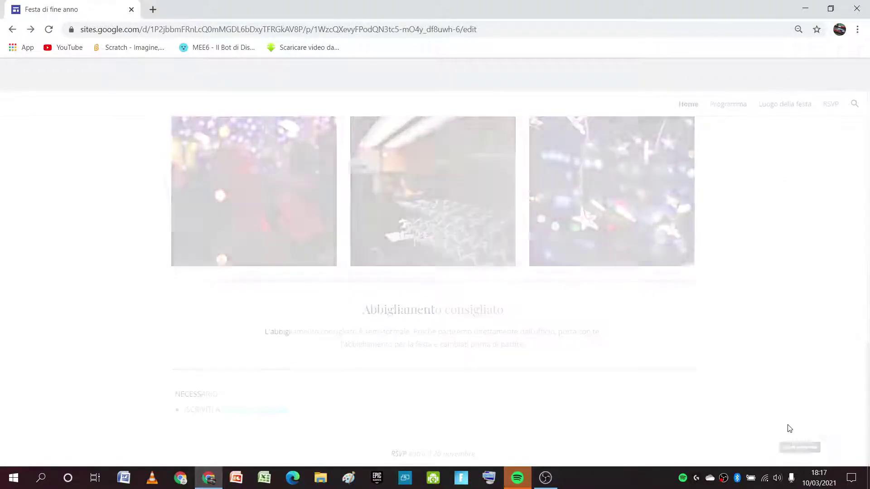
Search YouTube for "lonlaiel" and insert the video "COME CARICARE FILE DI OGNI TIPO" below the NECESSARIO list
{"action": "scroll", "coordinate": [274, 280], "scroll_direction": "down", "scroll_amount": 6}
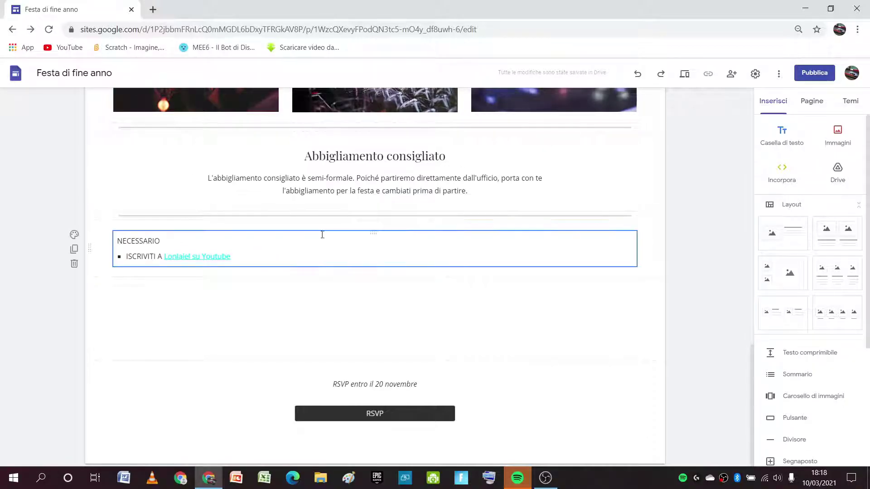
{"action": "scroll", "coordinate": [769, 377], "scroll_direction": "down", "scroll_amount": 4}
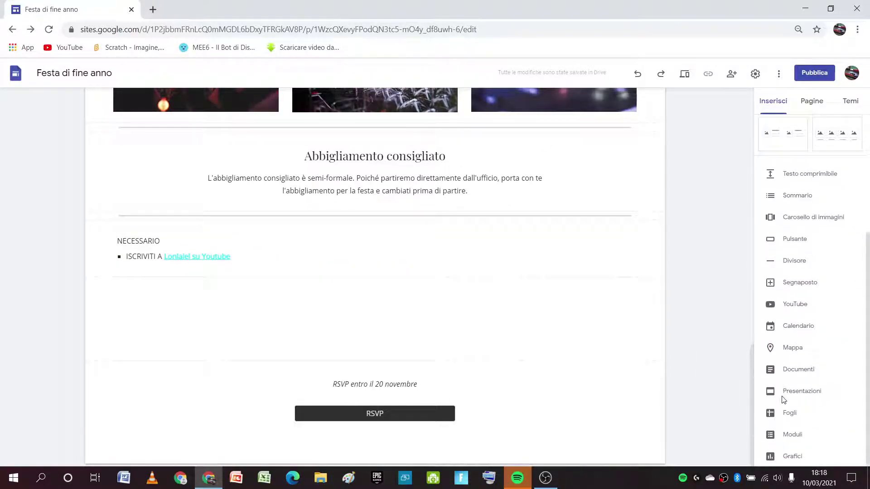
{"action": "left_click", "coordinate": [783, 306]}
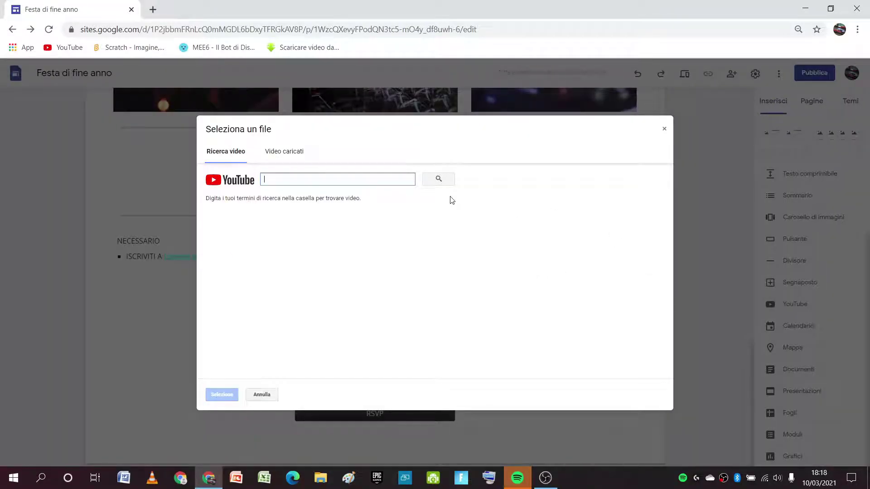
{"action": "type", "text": "lonlaie"}
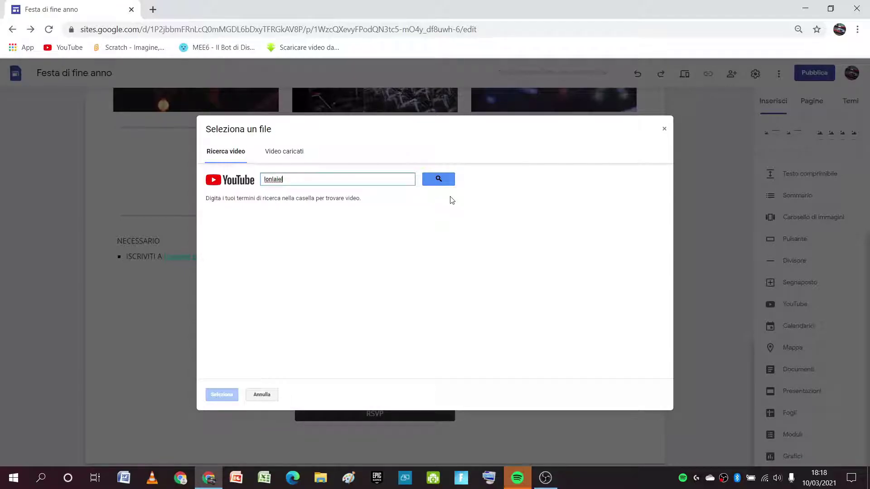
{"action": "key", "text": "Return"}
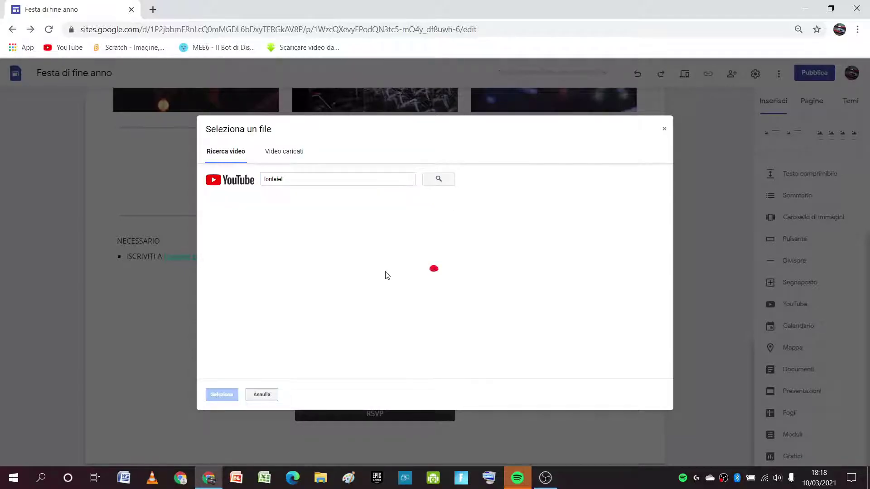
{"action": "left_click", "coordinate": [337, 233]}
{"action": "double_click", "coordinate": [337, 234]}
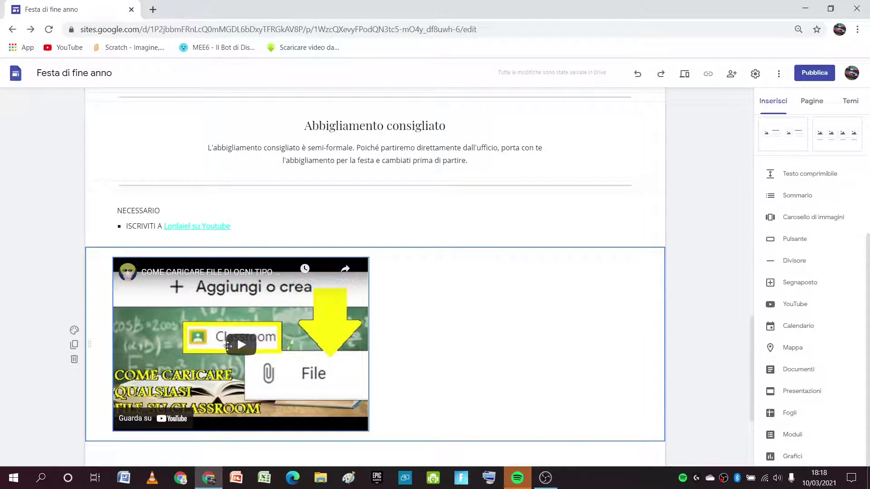
Delete the footer section containing "RSVP entro il 20 novembre" and the RSVP button
{"action": "scroll", "coordinate": [476, 322], "scroll_direction": "down", "scroll_amount": 4}
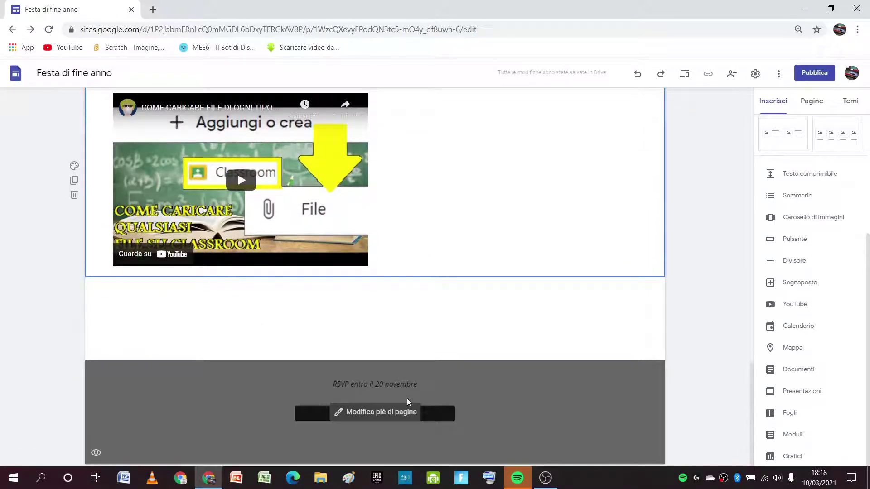
{"action": "left_click", "coordinate": [162, 425]}
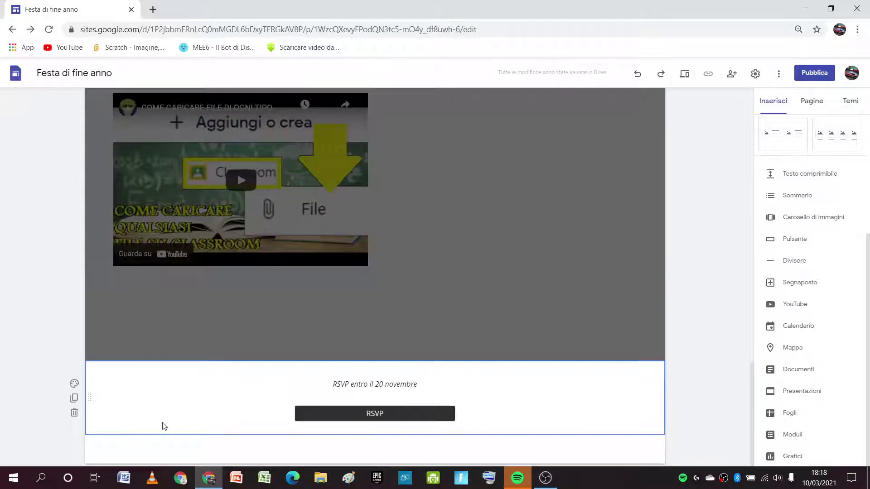
{"action": "left_click", "coordinate": [74, 412]}
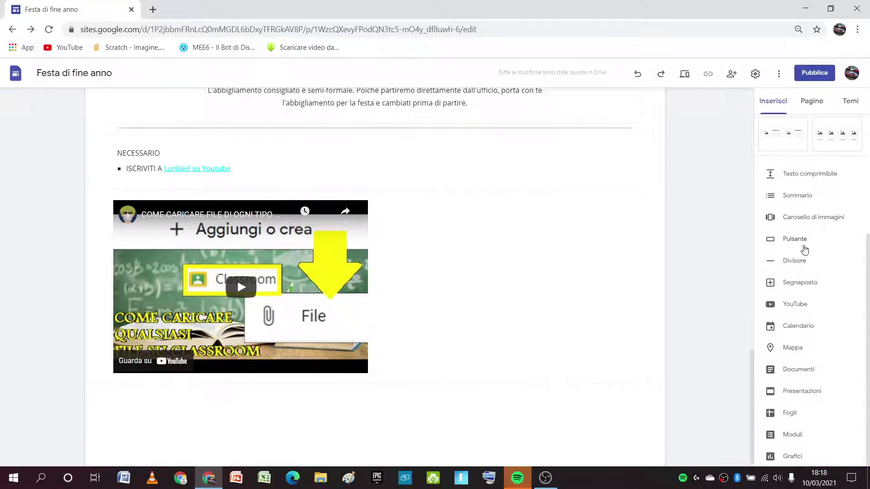
Review the edited Home page and the Programma, Luogo della festa and RSVP pages of the site
{"action": "scroll", "coordinate": [791, 219], "scroll_direction": "up", "scroll_amount": 3}
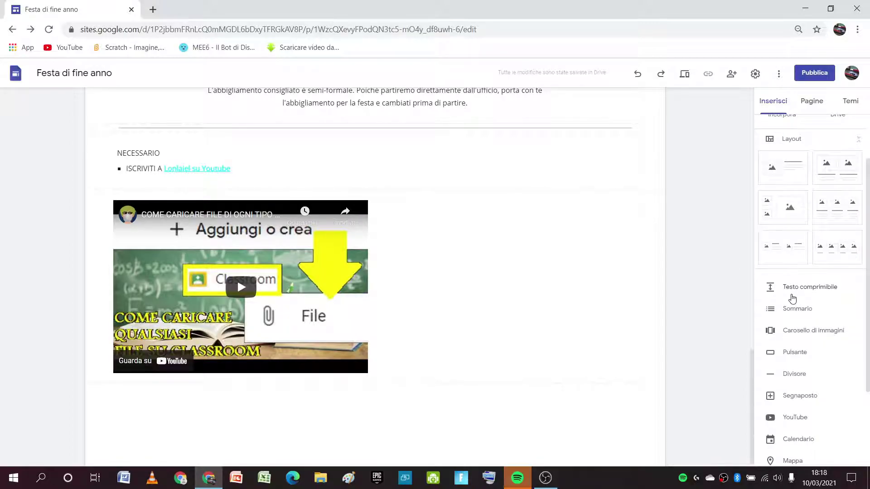
{"action": "scroll", "coordinate": [792, 299], "scroll_direction": "up", "scroll_amount": 2}
{"action": "scroll", "coordinate": [511, 282], "scroll_direction": "up", "scroll_amount": 6}
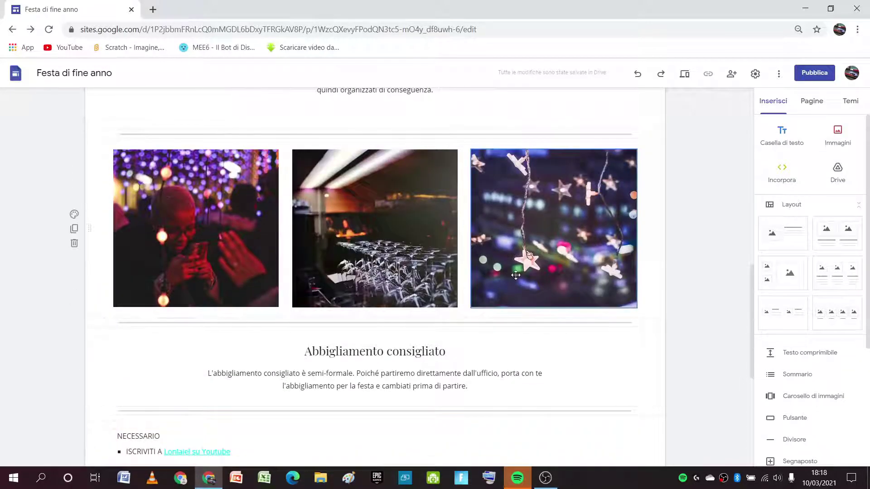
{"action": "scroll", "coordinate": [517, 269], "scroll_direction": "up", "scroll_amount": 8}
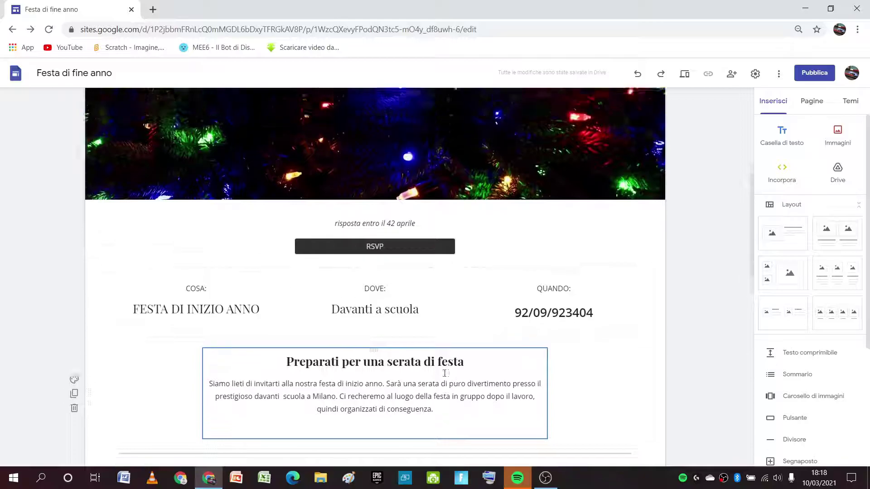
{"action": "scroll", "coordinate": [442, 373], "scroll_direction": "down", "scroll_amount": 12}
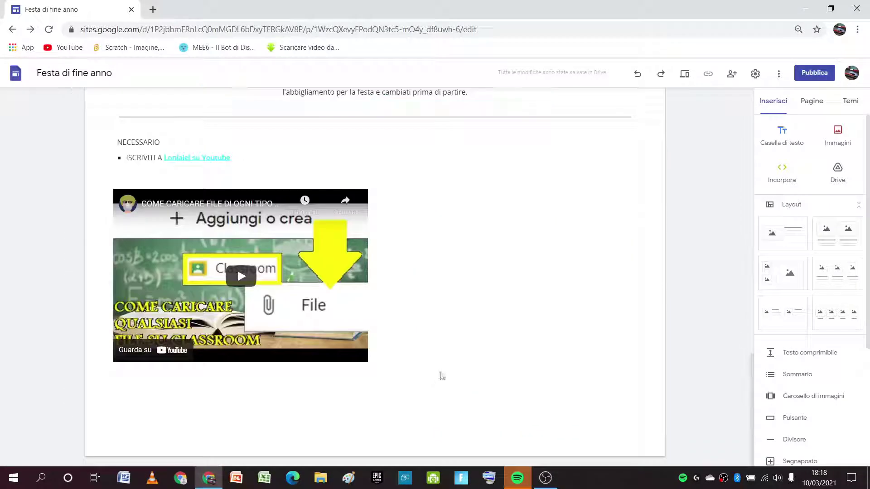
{"action": "left_click", "coordinate": [807, 107]}
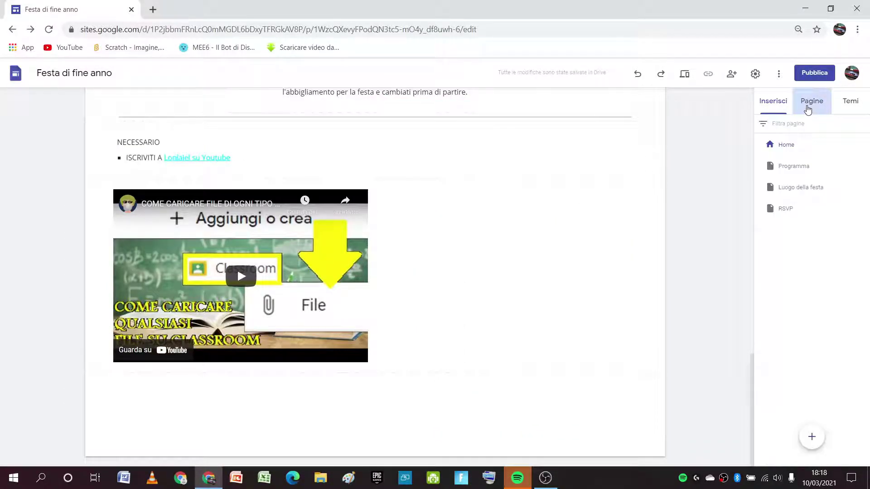
{"action": "left_click", "coordinate": [798, 167]}
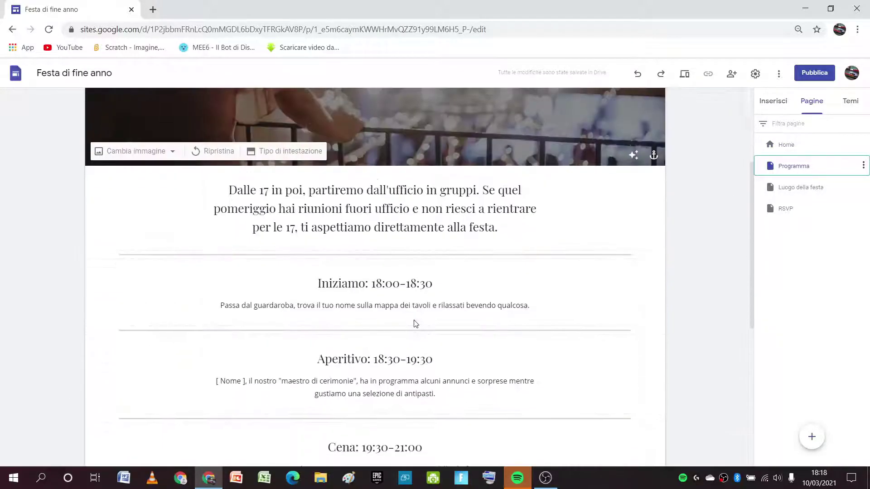
{"action": "scroll", "coordinate": [395, 324], "scroll_direction": "down", "scroll_amount": 5}
{"action": "left_click", "coordinate": [801, 147]}
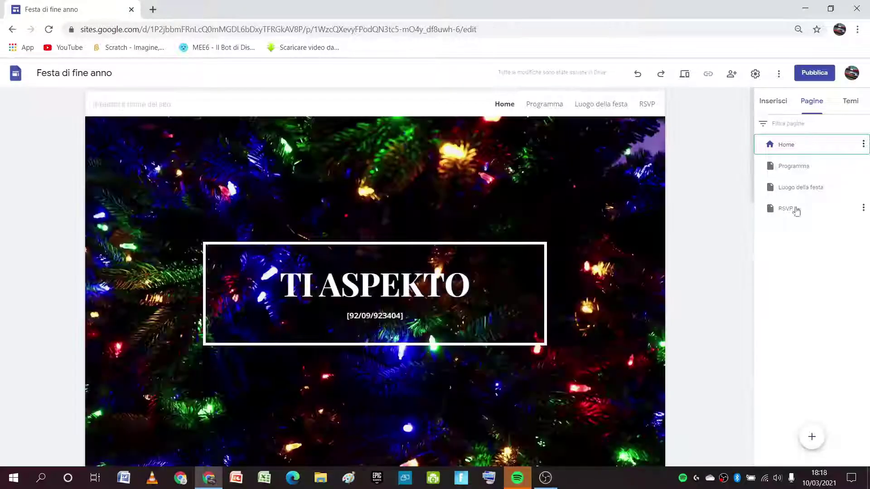
{"action": "left_click", "coordinate": [814, 168]}
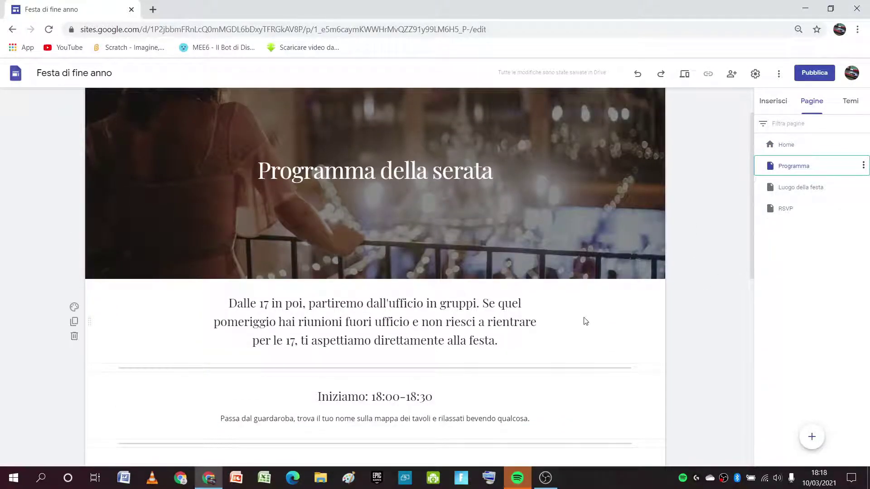
{"action": "left_click", "coordinate": [778, 195]}
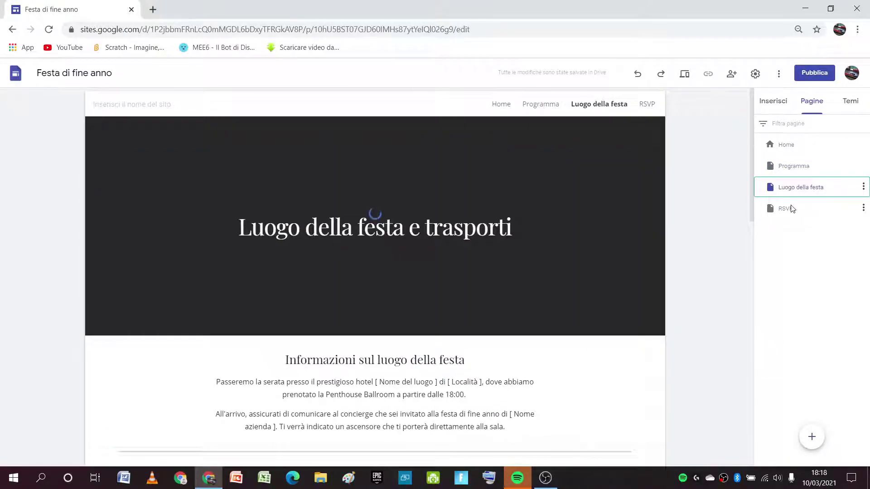
{"action": "left_click", "coordinate": [790, 211]}
{"action": "left_click", "coordinate": [774, 146]}
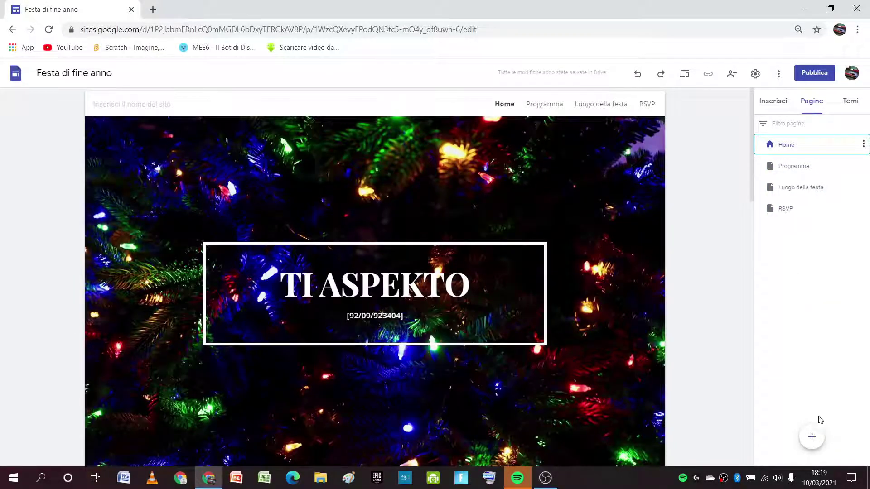
{"action": "mouse_move", "coordinate": [811, 439]}
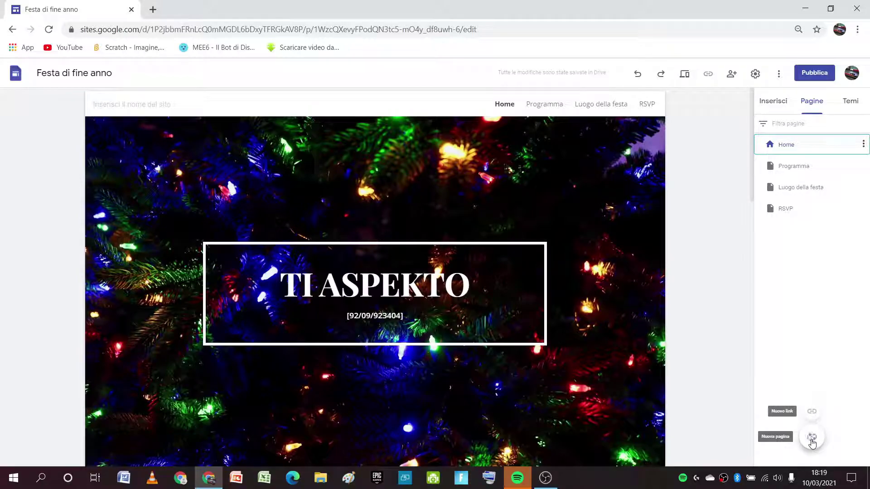
{"action": "left_click", "coordinate": [812, 414]}
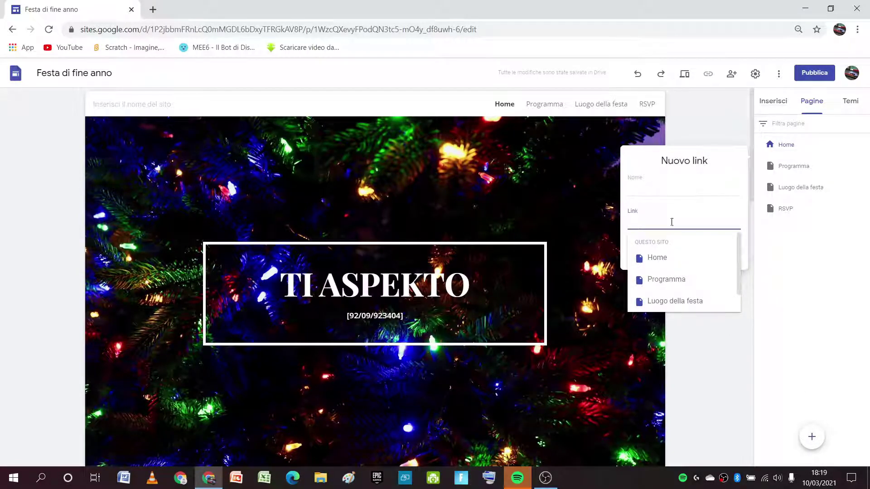
{"action": "type", "text": "https://www.youtube.com/user/Lonlaie"}
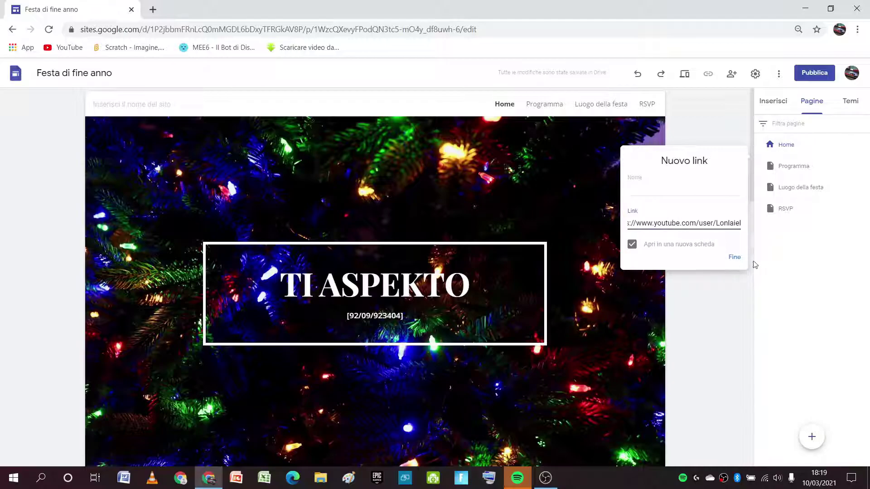
{"action": "left_click", "coordinate": [735, 259]}
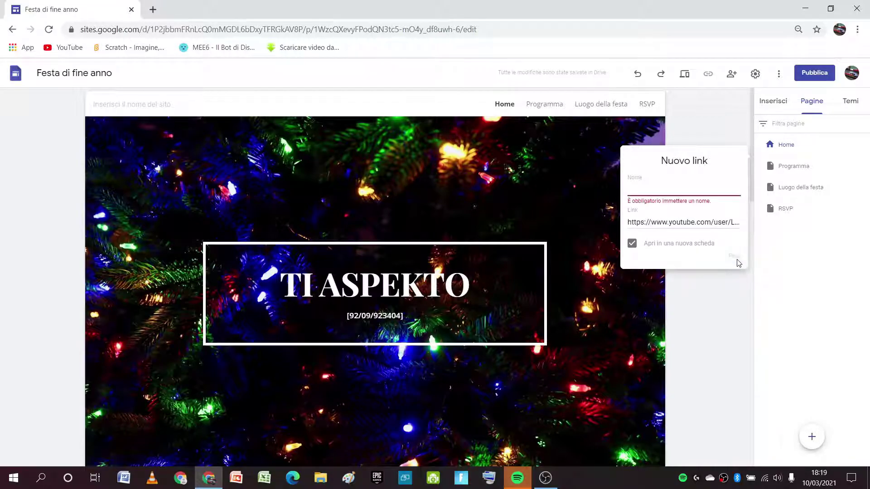
{"action": "left_click", "coordinate": [647, 193]}
{"action": "key", "text": "Caps_Lock"}
{"action": "type", "text": "VIDEO"}
{"action": "key", "text": "Caps_Lock"}
{"action": "key", "text": "Return"}
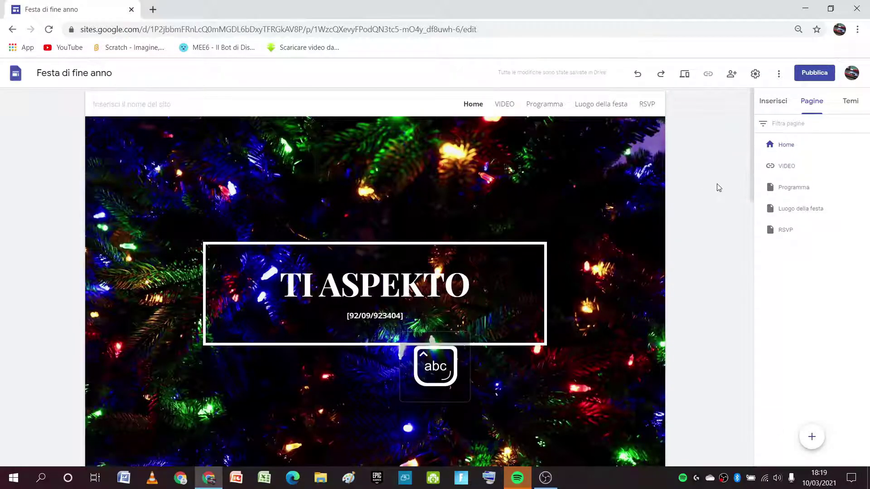
{"action": "left_click", "coordinate": [659, 74]}
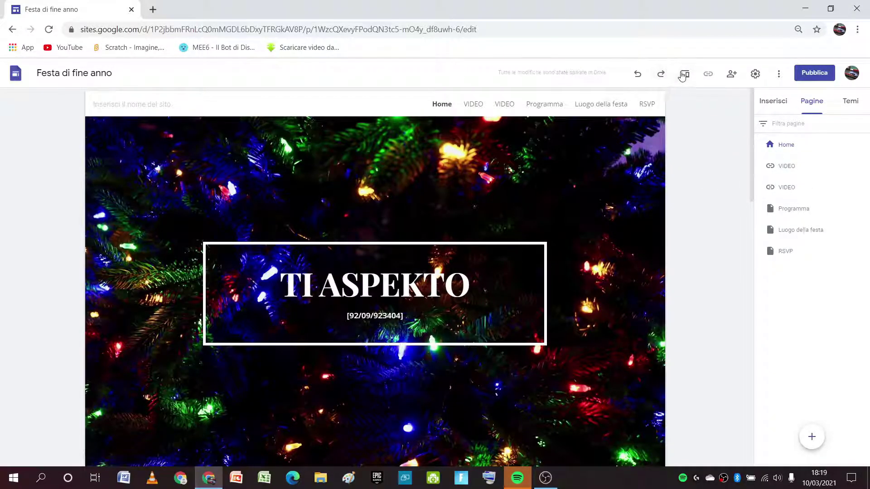
{"action": "left_click", "coordinate": [638, 74]}
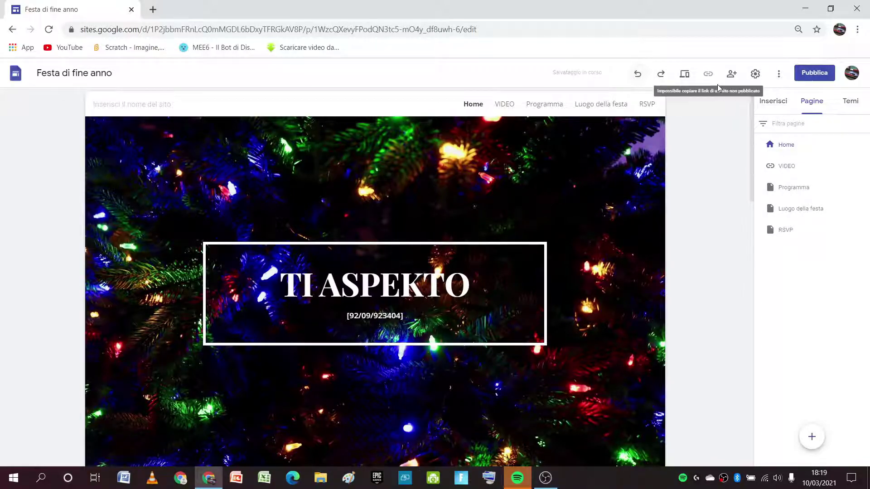
Preview the Home page and test the VIDEO link in the site navigation
{"action": "left_click", "coordinate": [682, 79]}
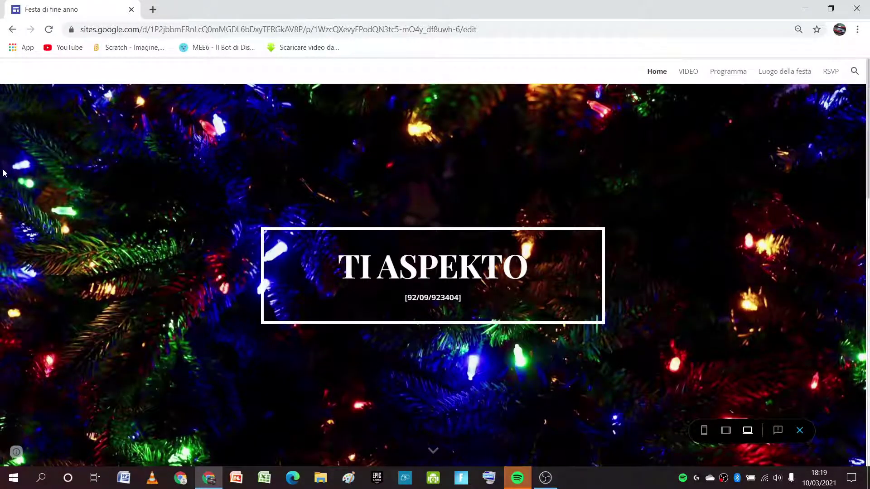
{"action": "scroll", "coordinate": [403, 254], "scroll_direction": "down", "scroll_amount": 3}
{"action": "scroll", "coordinate": [408, 260], "scroll_direction": "up", "scroll_amount": 3}
{"action": "left_click", "coordinate": [697, 76]}
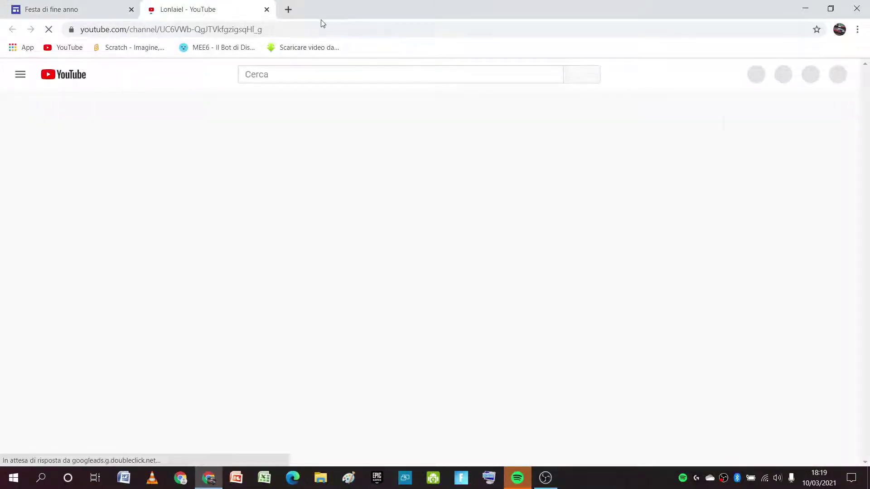
Close the YouTube channel page and exit the site preview
{"action": "left_click", "coordinate": [267, 10]}
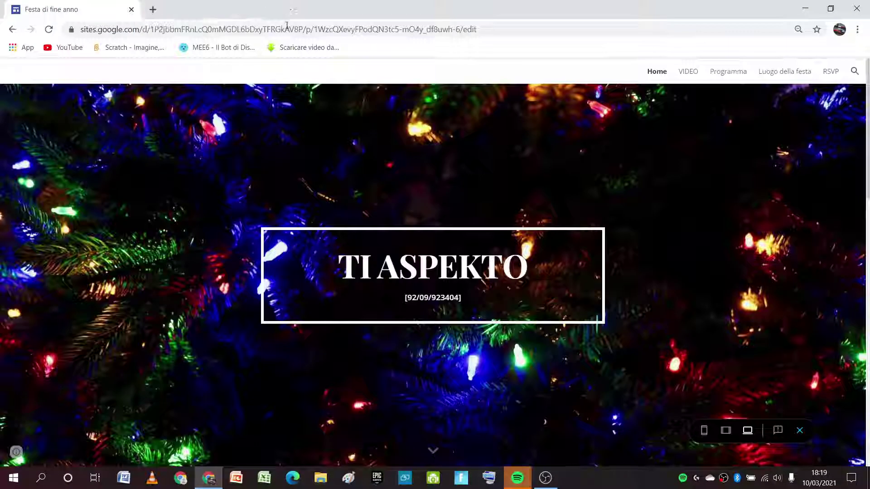
{"action": "left_click", "coordinate": [800, 430]}
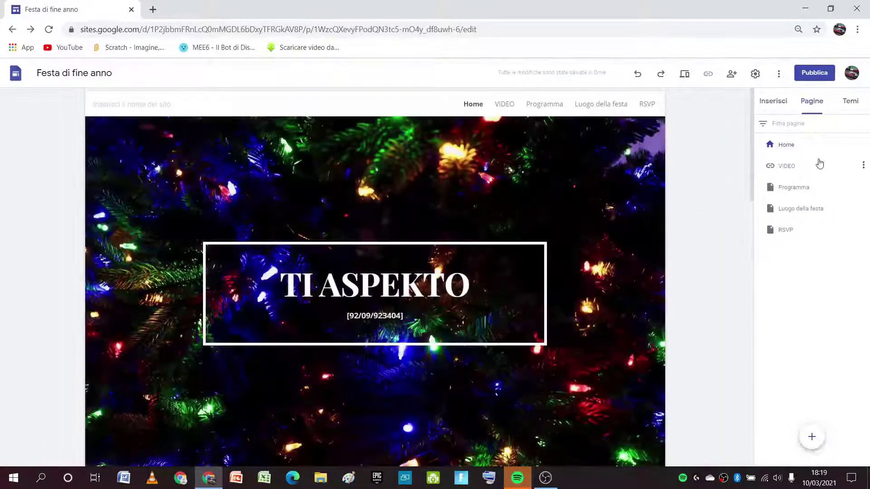
Re-enter "VIDEO" as the name of the navigation link to the YouTube channel
{"action": "left_click", "coordinate": [863, 165]}
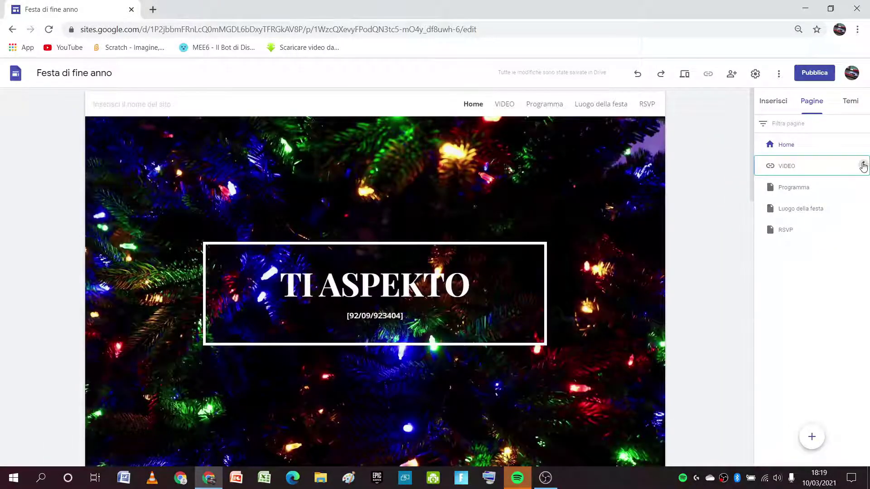
{"action": "left_click", "coordinate": [755, 163]}
{"action": "double_click", "coordinate": [797, 165]}
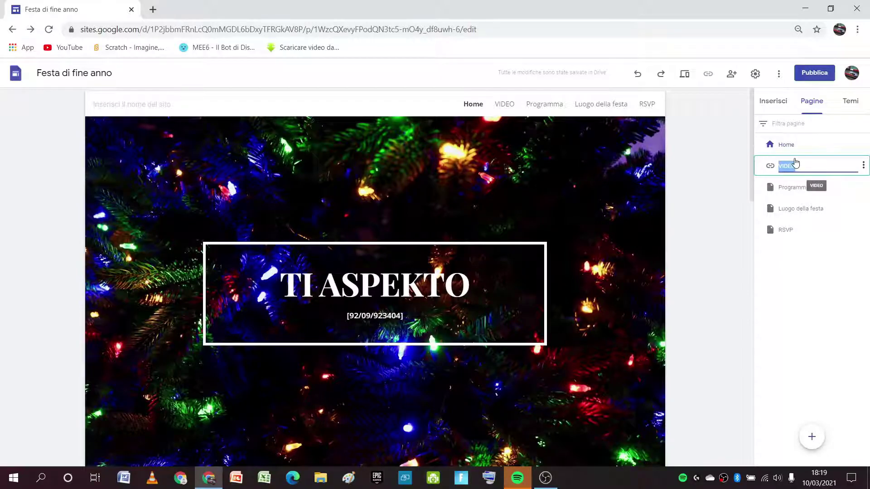
{"action": "key", "text": "BackSpace"}
{"action": "key", "text": "Caps_Lock"}
{"action": "type", "text": "VIDEO"}
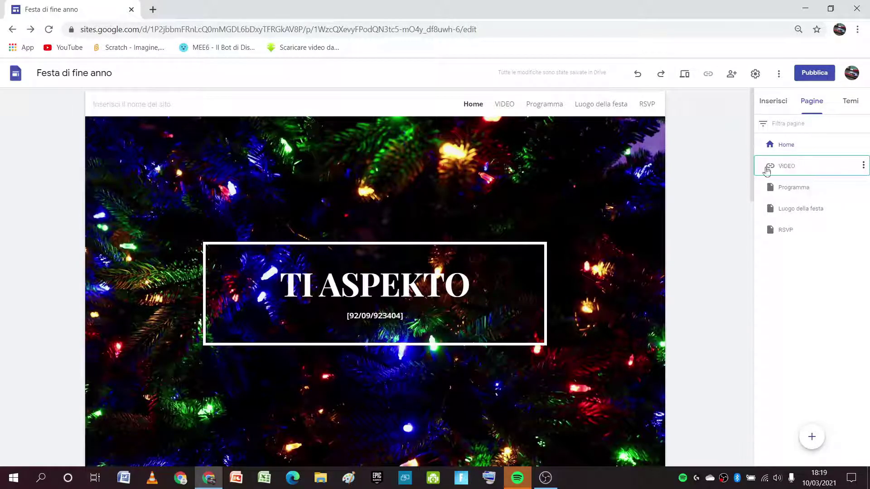
{"action": "key", "text": "Return"}
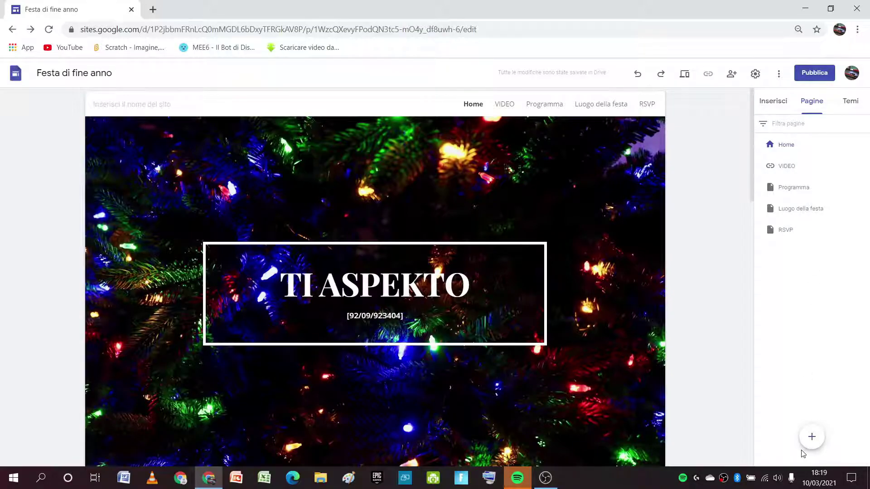
Add a new page named "PERCHÉ?" to the site, without a custom path
{"action": "left_click", "coordinate": [804, 233]}
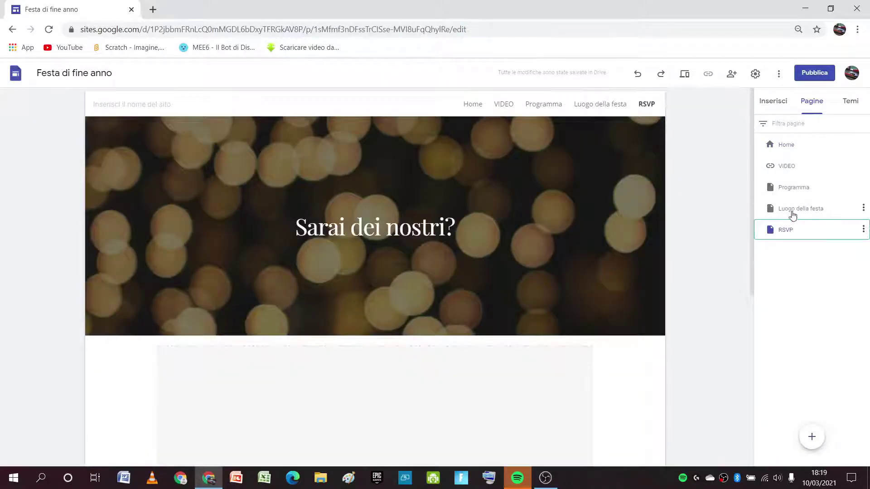
{"action": "left_click", "coordinate": [784, 145]}
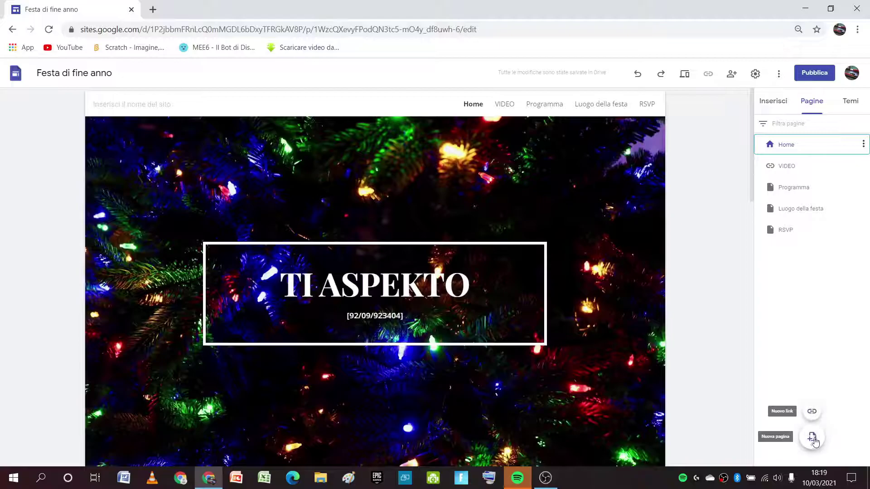
{"action": "left_click", "coordinate": [812, 439]}
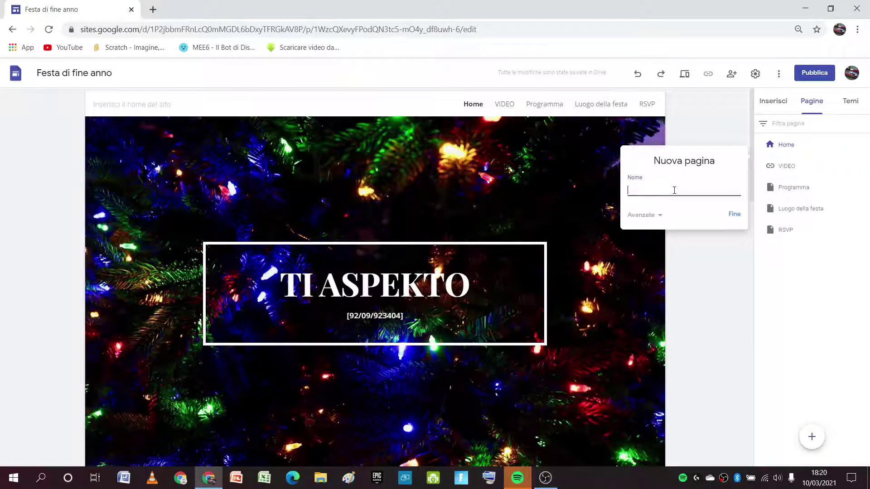
{"action": "key", "text": "Caps_Lock"}
{"action": "key", "text": "Caps_Lock"}
{"action": "type", "text": "H"}
{"action": "left_click", "coordinate": [659, 215]}
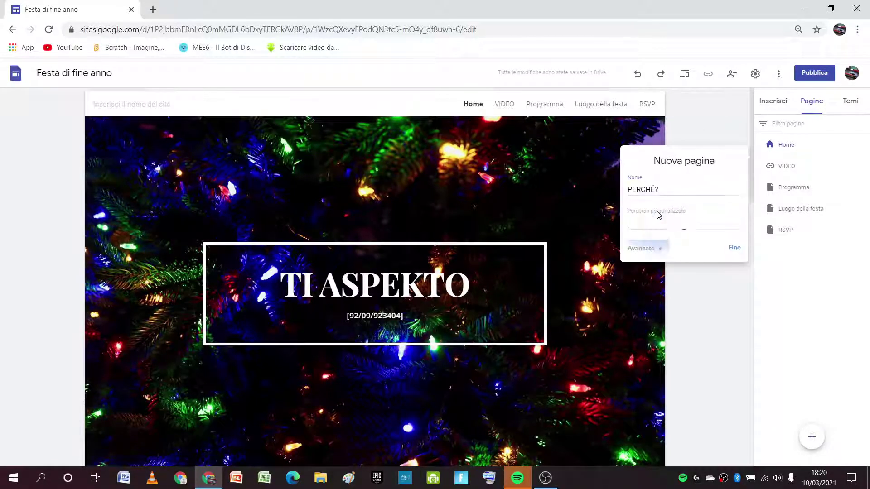
{"action": "left_click", "coordinate": [661, 254]}
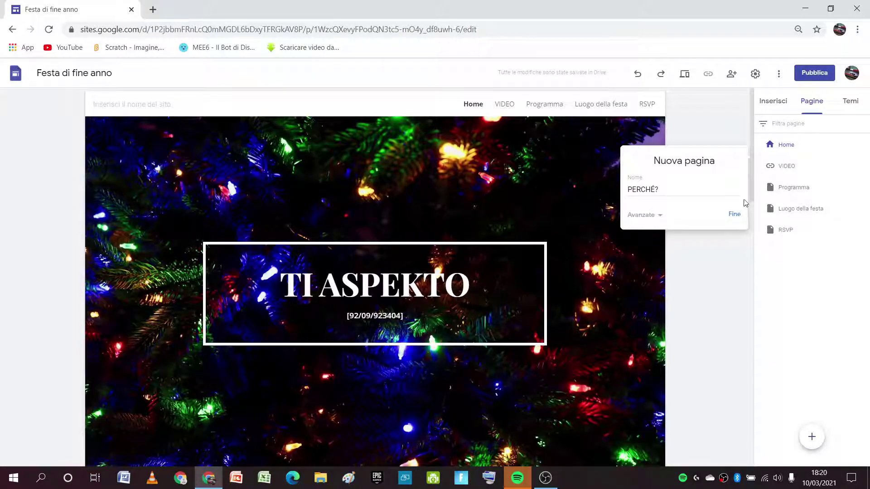
{"action": "left_click", "coordinate": [735, 214]}
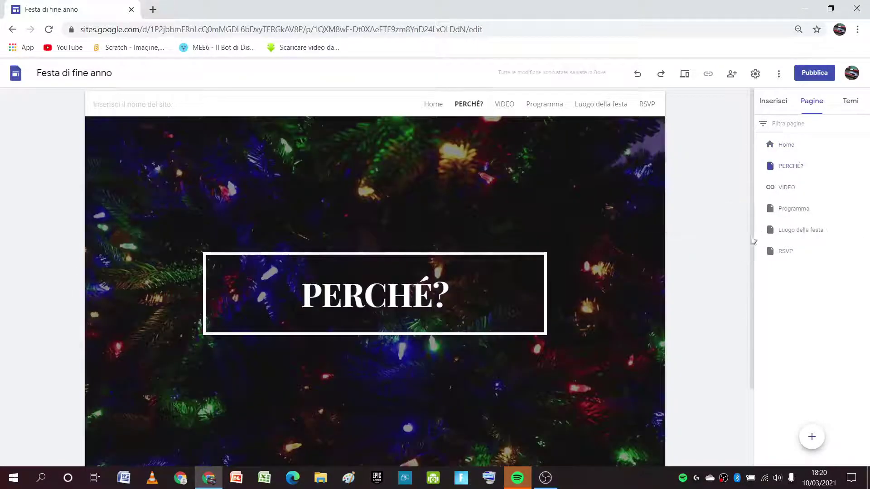
Replace the header title of the PERCHÉ? page with "CIAO"
{"action": "scroll", "coordinate": [525, 260], "scroll_direction": "down", "scroll_amount": 2}
{"action": "left_click", "coordinate": [536, 206]}
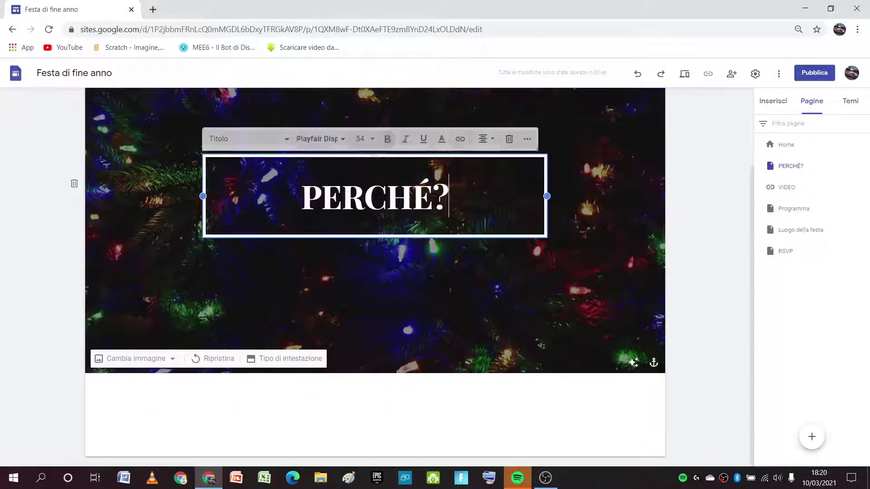
{"action": "key", "text": "ctrl+a"}
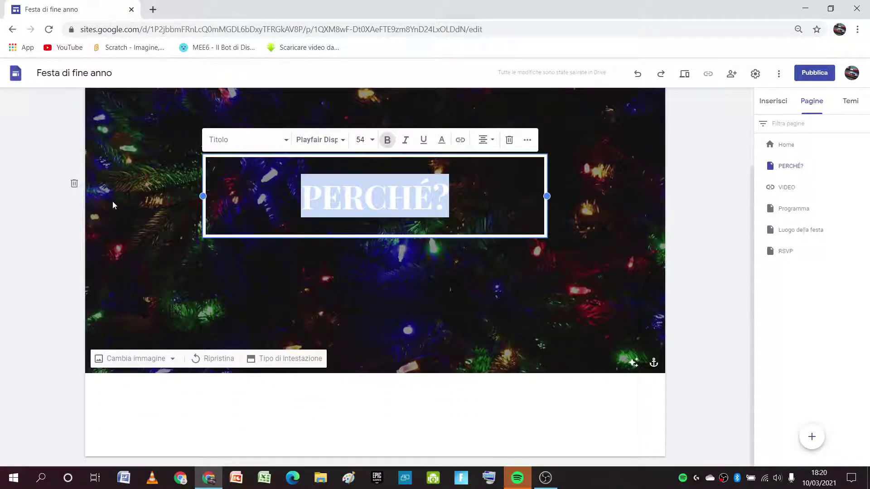
{"action": "type", "text": "CIAO"}
{"action": "key", "text": "Return"}
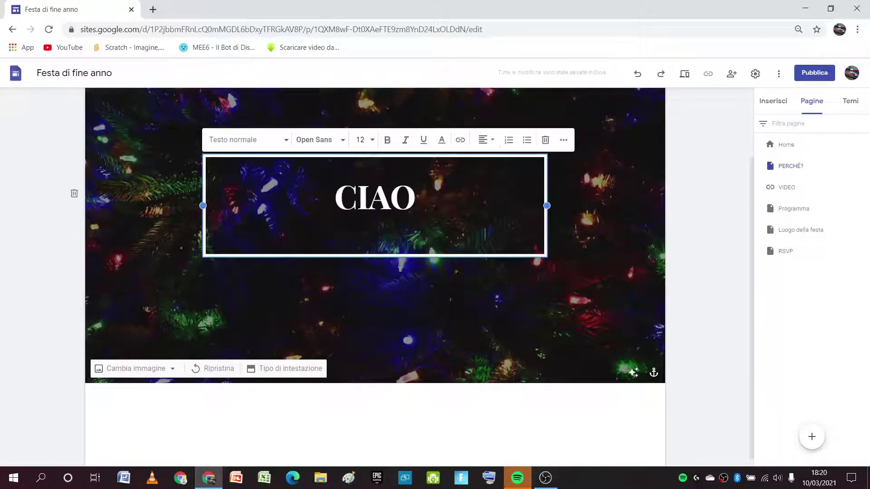
{"action": "key", "text": "BackSpace"}
Copy the page's name "PERCHÉ?" and paste it over the "CIAO" header title
{"action": "key", "text": "ctrl+a"}
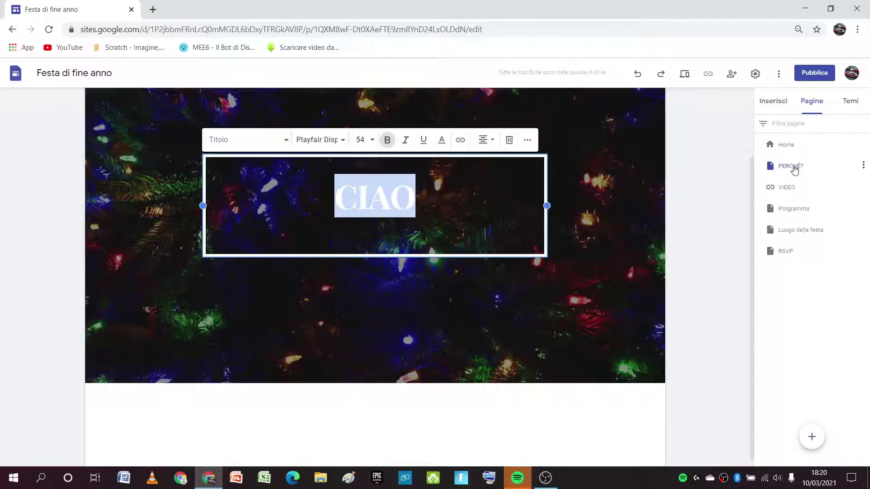
{"action": "double_click", "coordinate": [812, 168]}
{"action": "key", "text": "ctrl+c"}
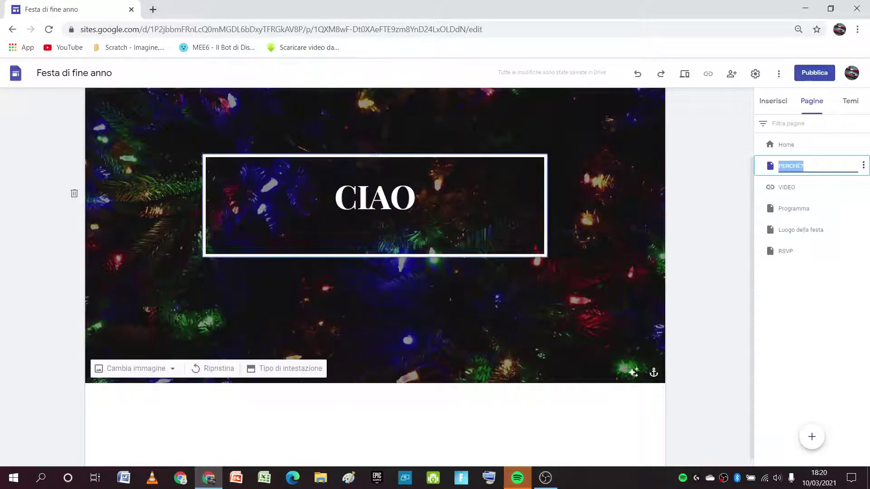
{"action": "left_click", "coordinate": [416, 195]}
{"action": "left_click_drag", "start_coordinate": [415, 194], "coordinate": [205, 198]}
{"action": "key", "text": "ctrl+v"}
{"action": "scroll", "coordinate": [398, 263], "scroll_direction": "down", "scroll_amount": 1}
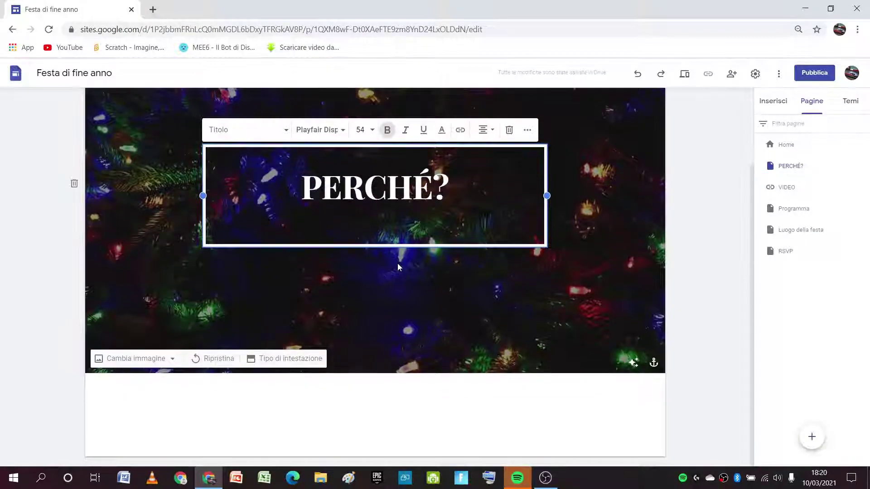
{"action": "left_click", "coordinate": [382, 420]}
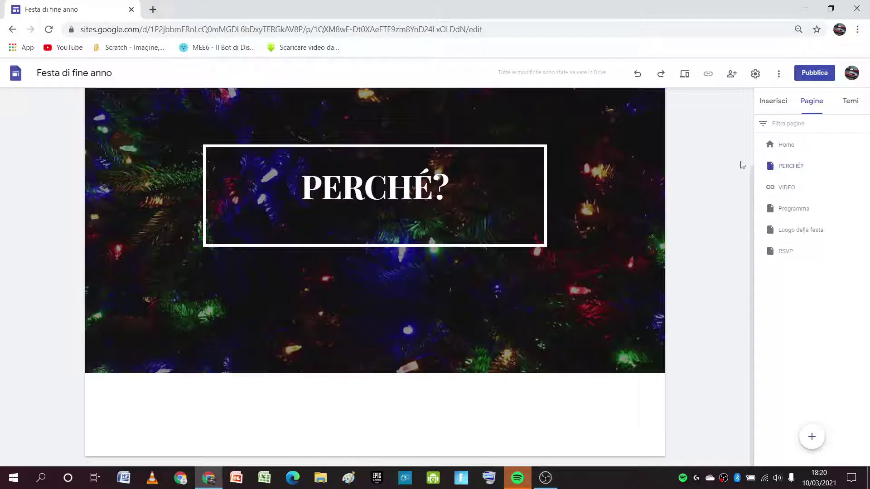
Search Google Images for "PRCHè" and insert the picture of a figure beside a red question mark below the page header
{"action": "left_click", "coordinate": [773, 100]}
{"action": "scroll", "coordinate": [806, 233], "scroll_direction": "down", "scroll_amount": 1}
{"action": "scroll", "coordinate": [816, 204], "scroll_direction": "up", "scroll_amount": 1}
{"action": "left_click", "coordinate": [822, 148]}
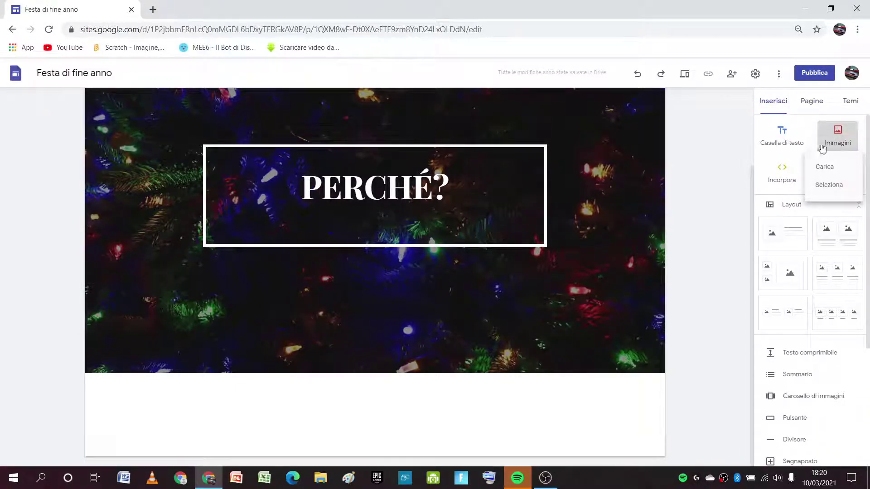
{"action": "left_click", "coordinate": [829, 184]}
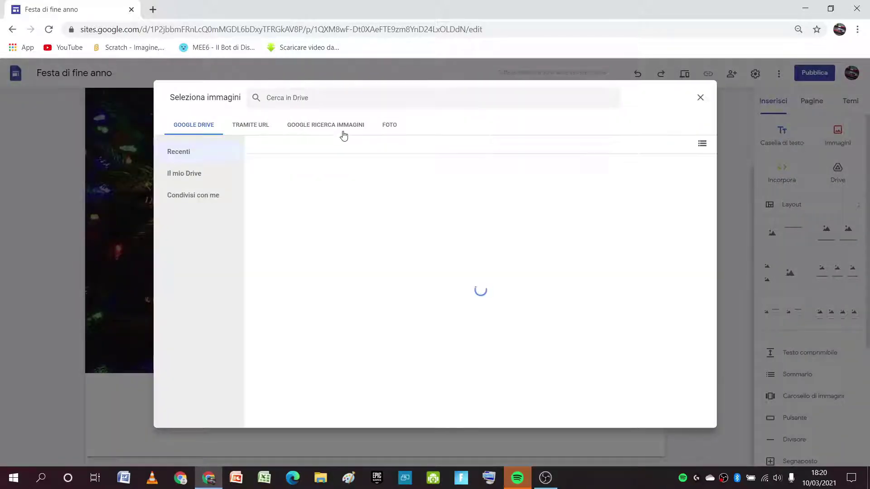
{"action": "left_click", "coordinate": [342, 130]}
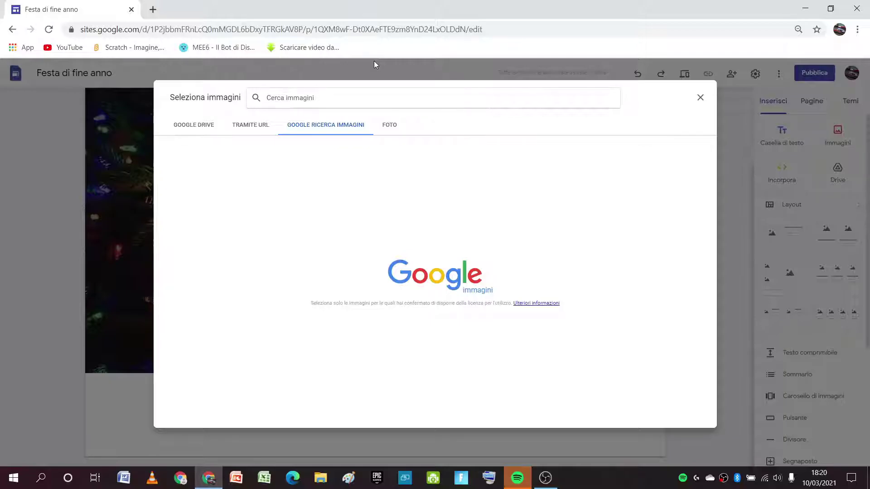
{"action": "type", "text": "PRO"}
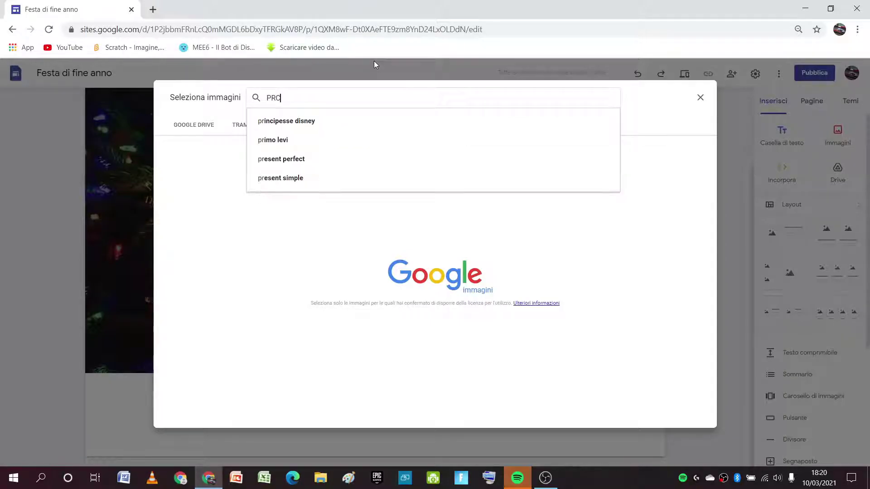
{"action": "type", "text": "Hè"}
{"action": "key", "text": "Return"}
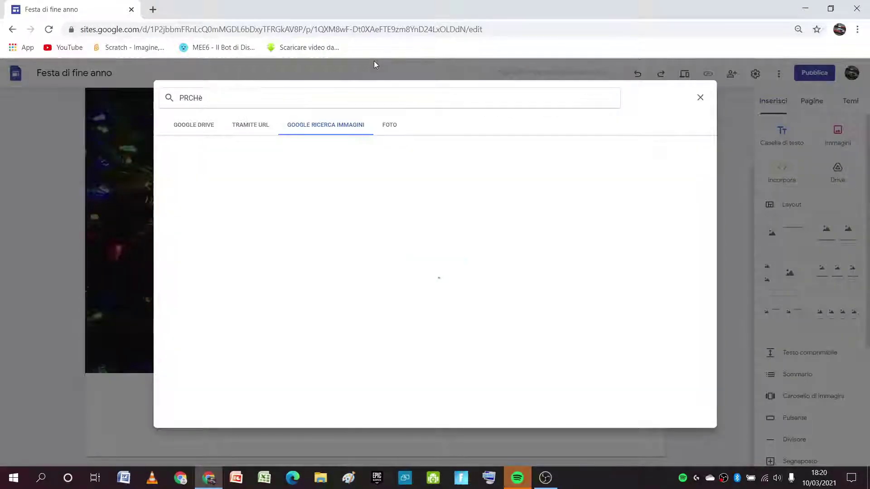
{"action": "key", "text": "Caps_Lock"}
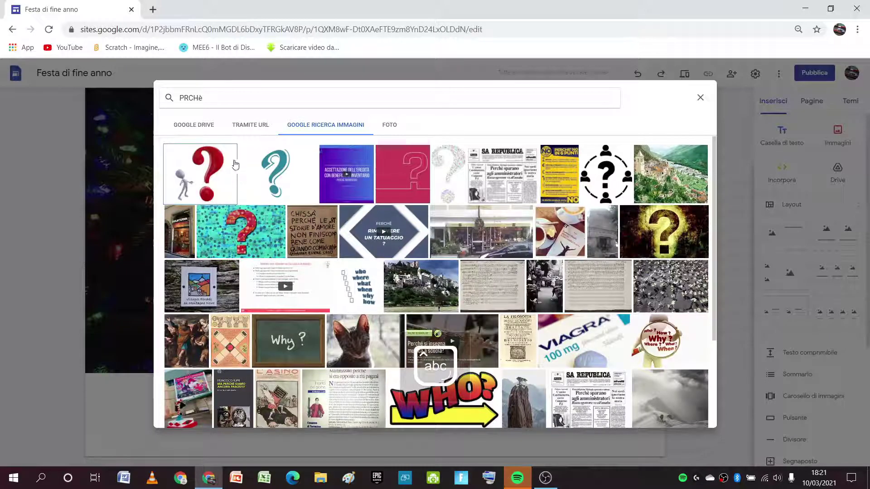
{"action": "double_click", "coordinate": [213, 170]}
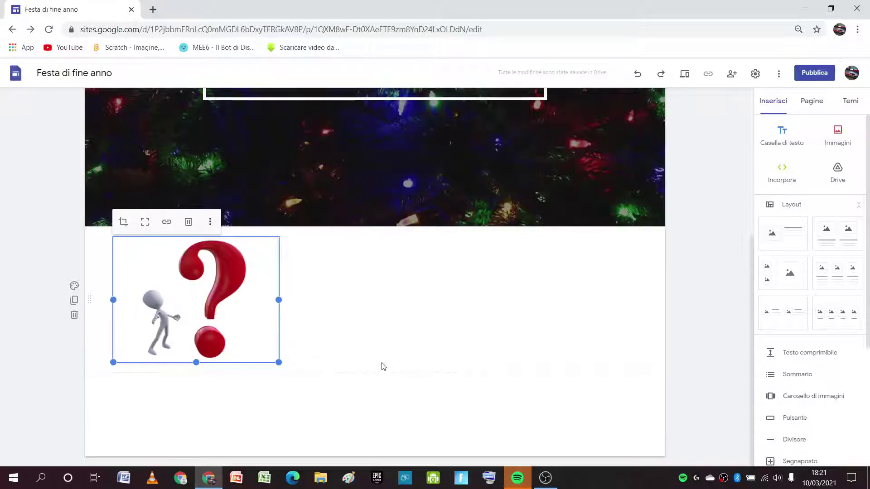
Add a text box below the question-mark image reading "PERCHÉ DEVO FARE VISUALIZZAZIONI SU YouTube"
{"action": "left_click", "coordinate": [433, 358]}
{"action": "left_click", "coordinate": [788, 136]}
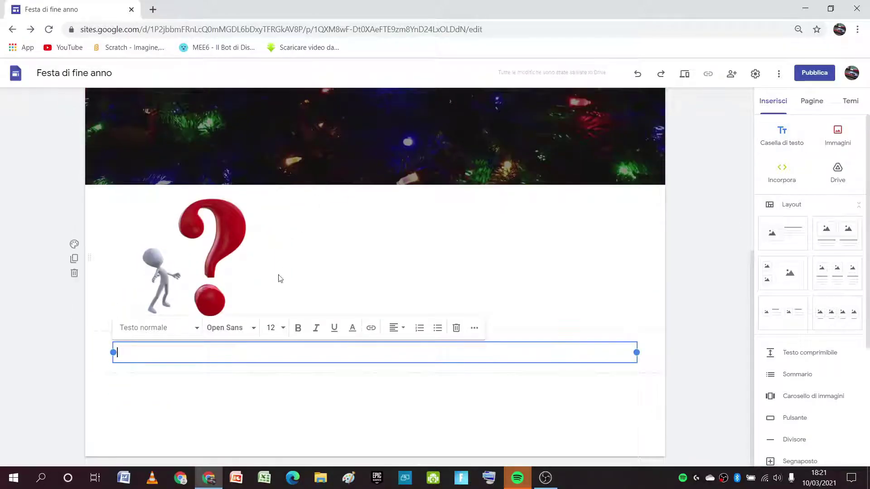
{"action": "key", "text": "Caps_Lock"}
{"action": "type", "text": "PERCH"}
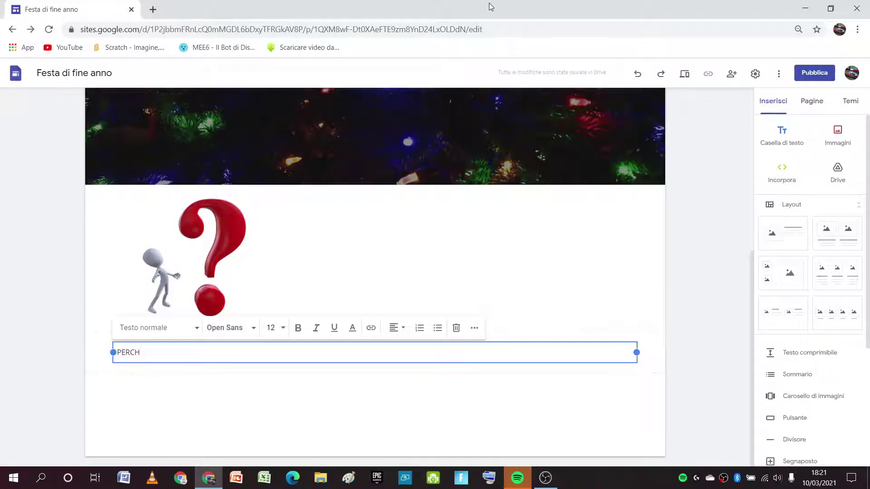
{"action": "type", "text": "É DEVO FARE VISUA"}
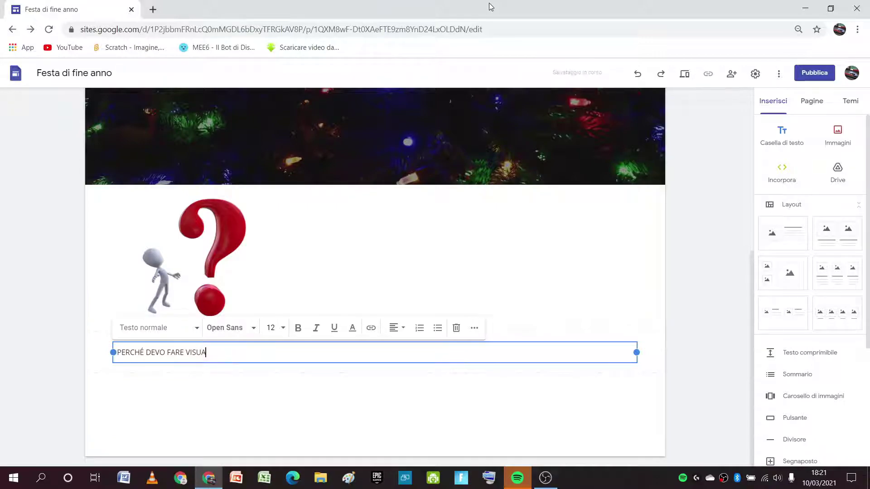
{"action": "type", "text": "L"}
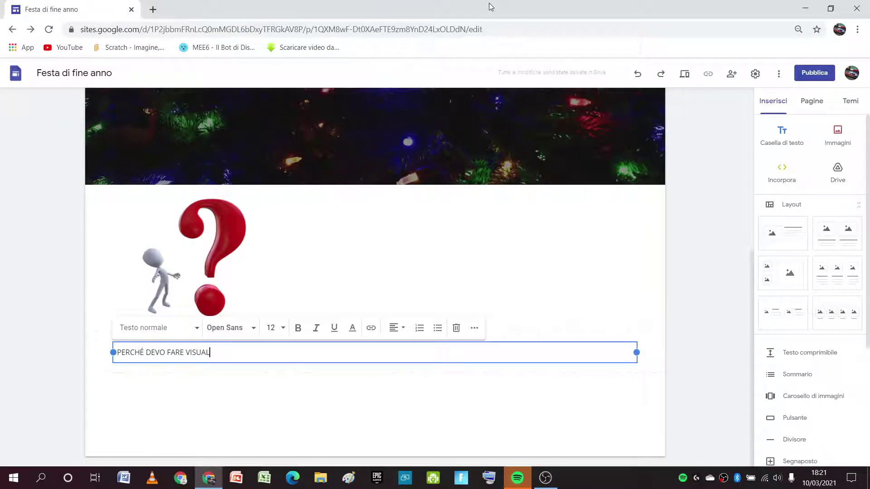
{"action": "type", "text": "IZZAZIONI SU Y"}
{"action": "key", "text": "Caps_Lock"}
{"action": "type", "text": "ouTube"}
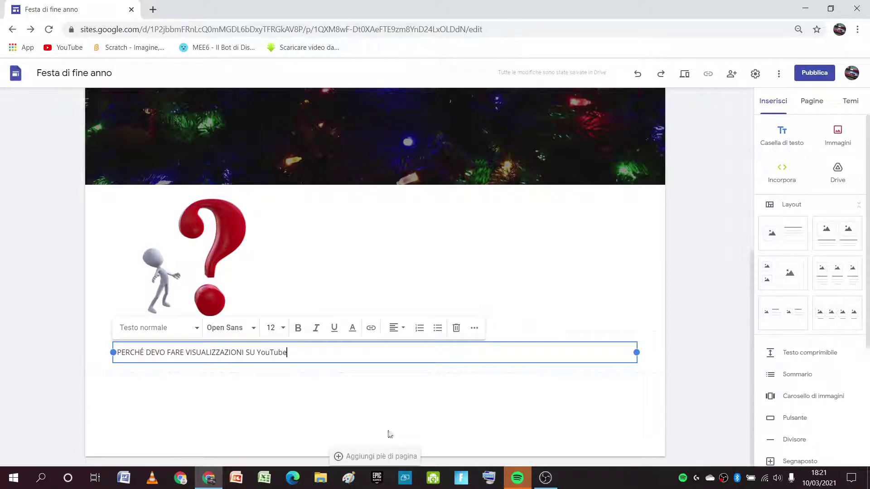
{"action": "left_click", "coordinate": [372, 426]}
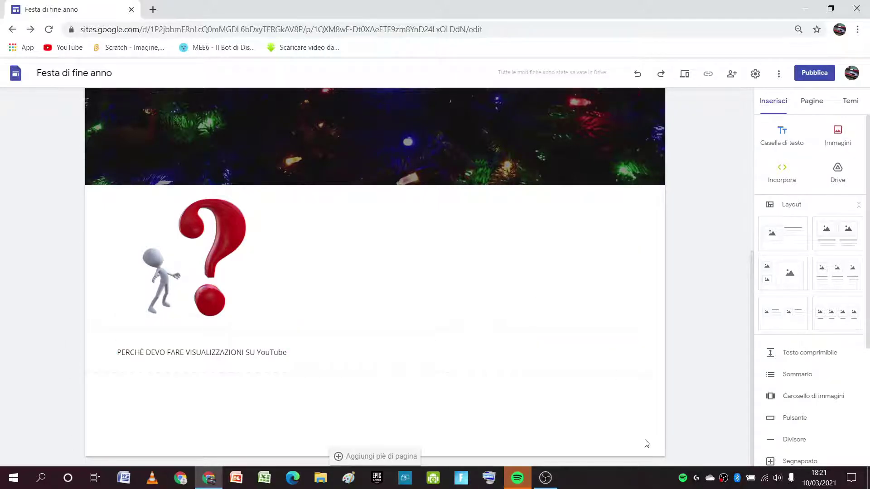
Insert a button named "TRONA ALL'INIZIO" that links to the Home page, below the text box
{"action": "scroll", "coordinate": [594, 359], "scroll_direction": "up", "scroll_amount": 1}
{"action": "scroll", "coordinate": [593, 358], "scroll_direction": "up", "scroll_amount": 3}
{"action": "scroll", "coordinate": [594, 358], "scroll_direction": "down", "scroll_amount": 4}
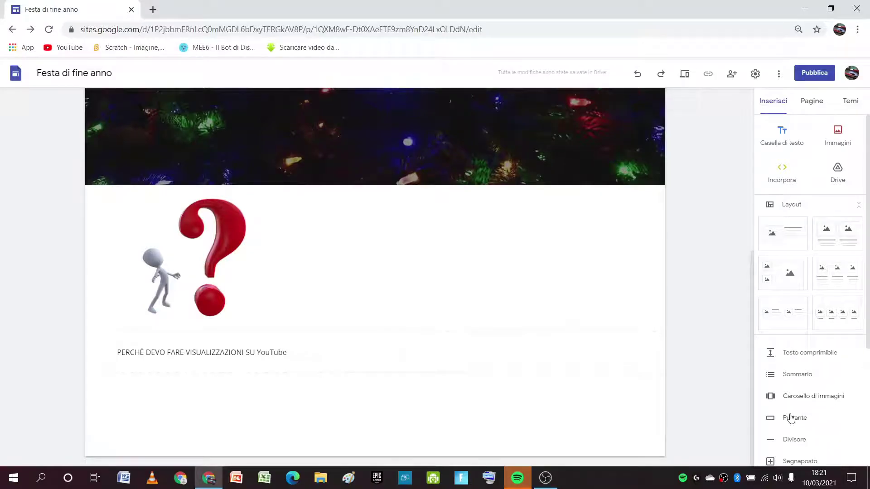
{"action": "left_click", "coordinate": [773, 421]}
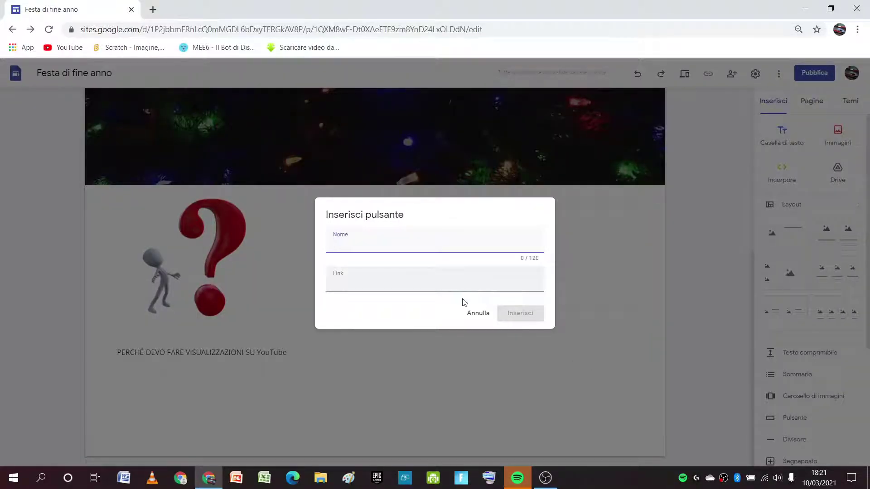
{"action": "left_click", "coordinate": [453, 280]}
{"action": "left_click", "coordinate": [417, 233]}
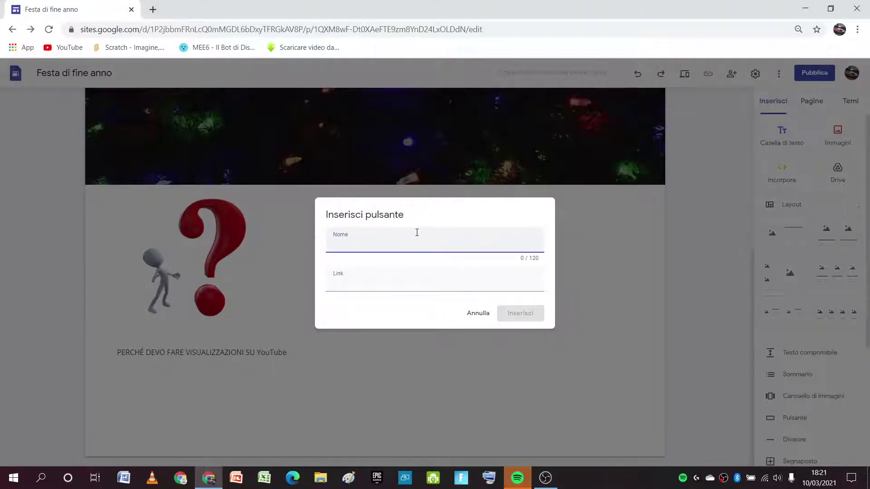
{"action": "type", "text": "TRONA ALL'INIZIO"}
{"action": "left_click", "coordinate": [389, 283]}
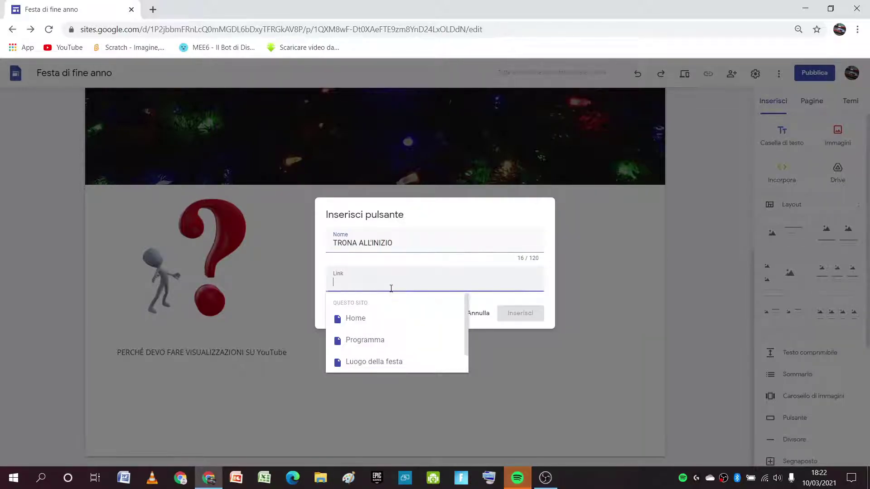
{"action": "left_click", "coordinate": [411, 246]}
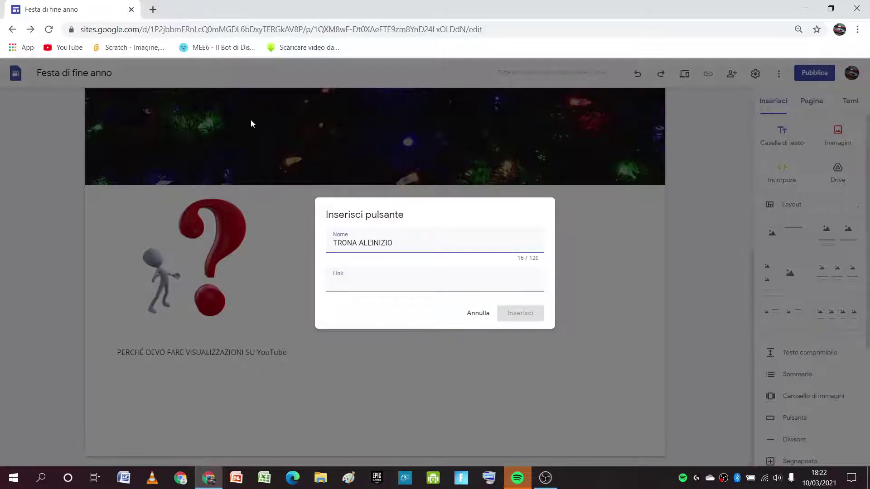
{"action": "left_click", "coordinate": [374, 283]}
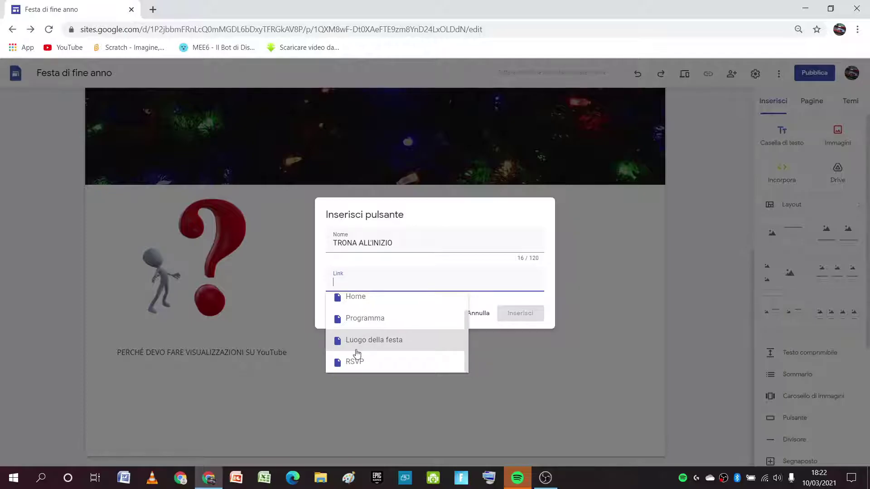
{"action": "scroll", "coordinate": [357, 352], "scroll_direction": "up", "scroll_amount": 1}
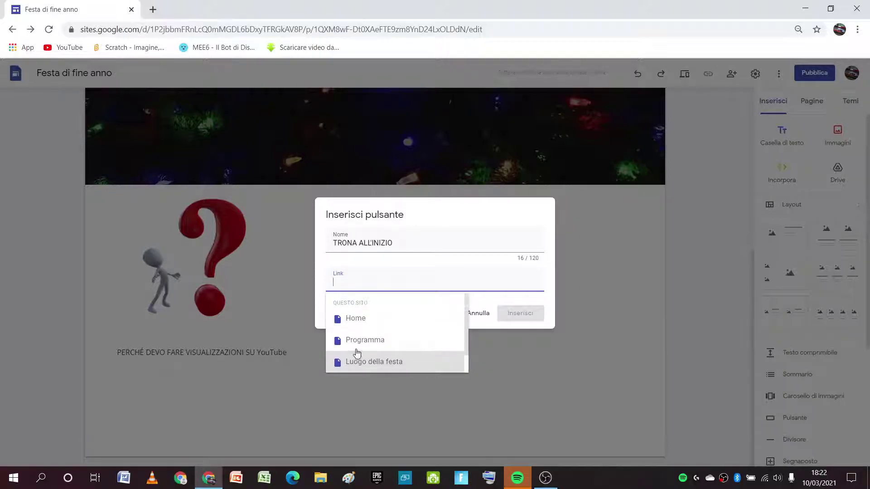
{"action": "left_click", "coordinate": [380, 320]}
{"action": "left_click", "coordinate": [520, 313]}
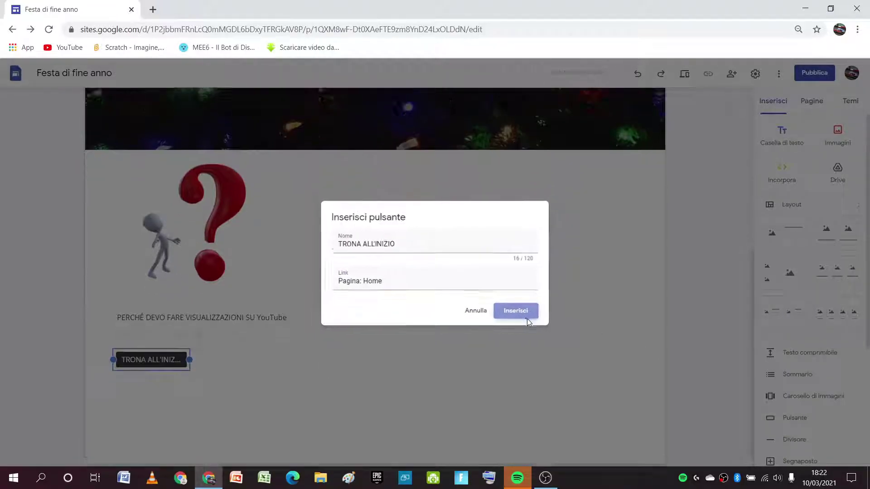
Widen the "TRONA ALL'INIZIO" button to span the full content width of its section
{"action": "left_click_drag", "start_coordinate": [159, 351], "coordinate": [223, 373]}
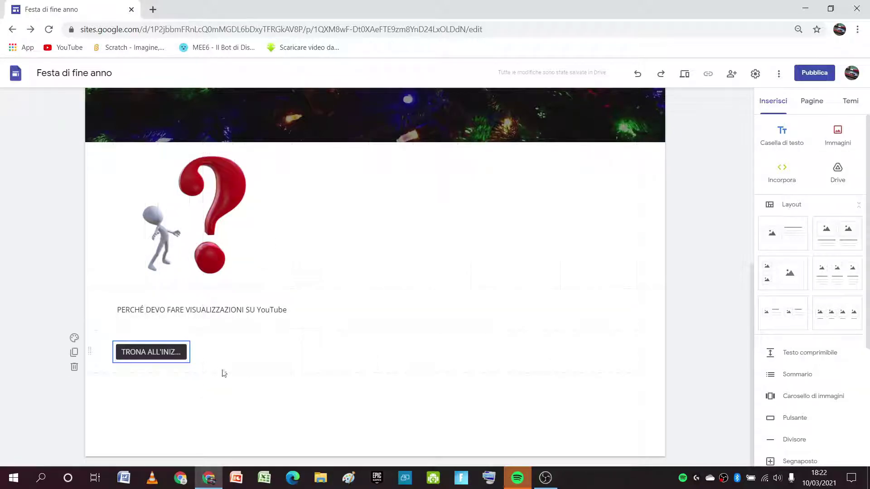
{"action": "left_click", "coordinate": [182, 357]}
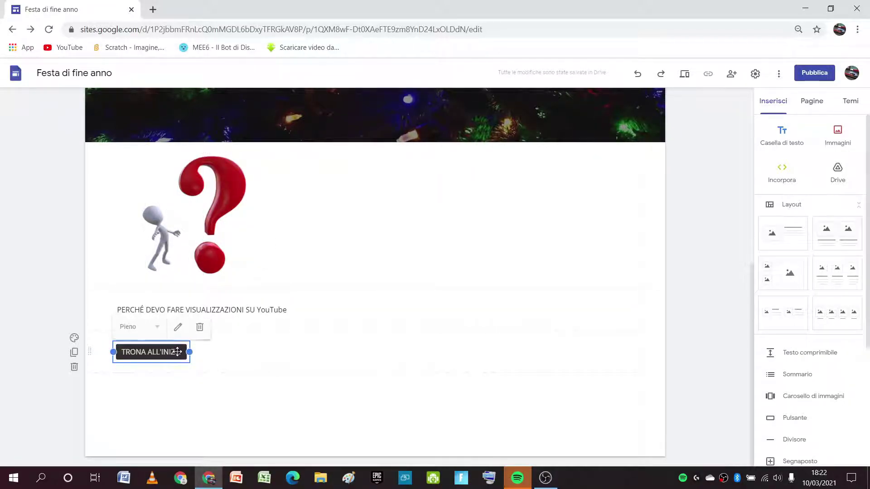
{"action": "left_click_drag", "start_coordinate": [188, 354], "coordinate": [484, 350]}
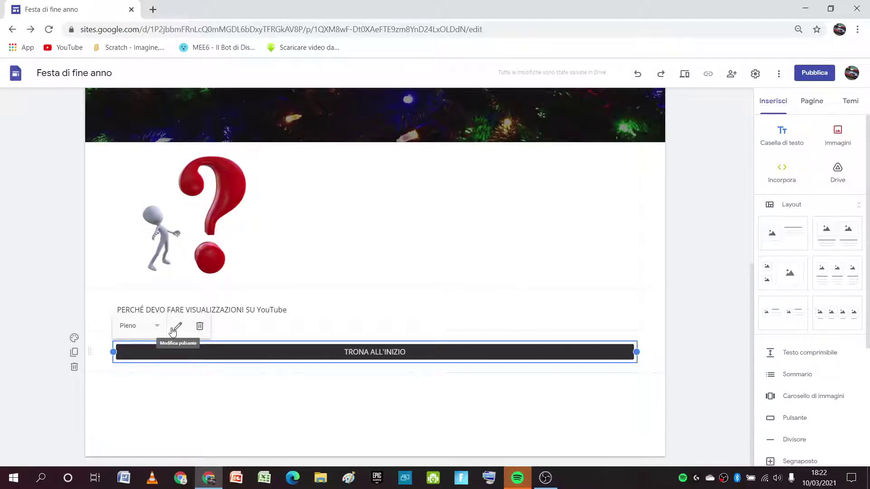
Set the "TRONA ALL'INIZIO" button's style to Contorno and its section background to Enfasi 2
{"action": "left_click", "coordinate": [158, 328]}
{"action": "left_click", "coordinate": [127, 362]}
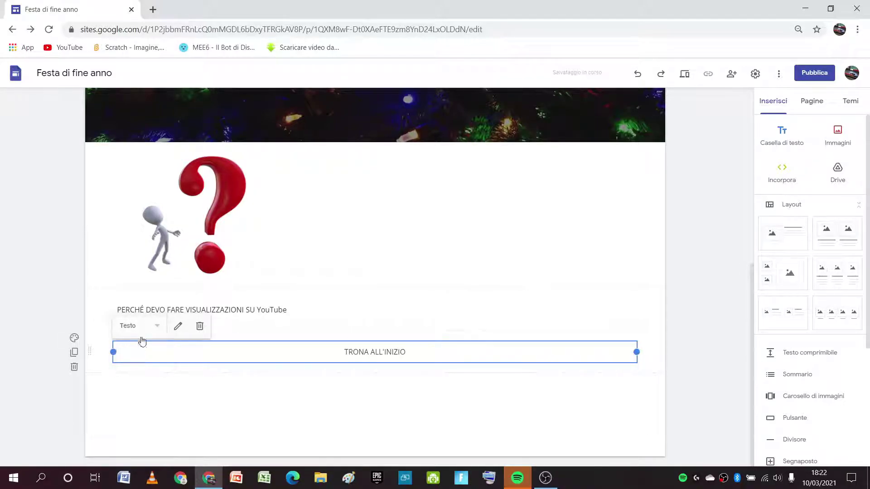
{"action": "left_click", "coordinate": [156, 326]}
{"action": "left_click", "coordinate": [141, 345]}
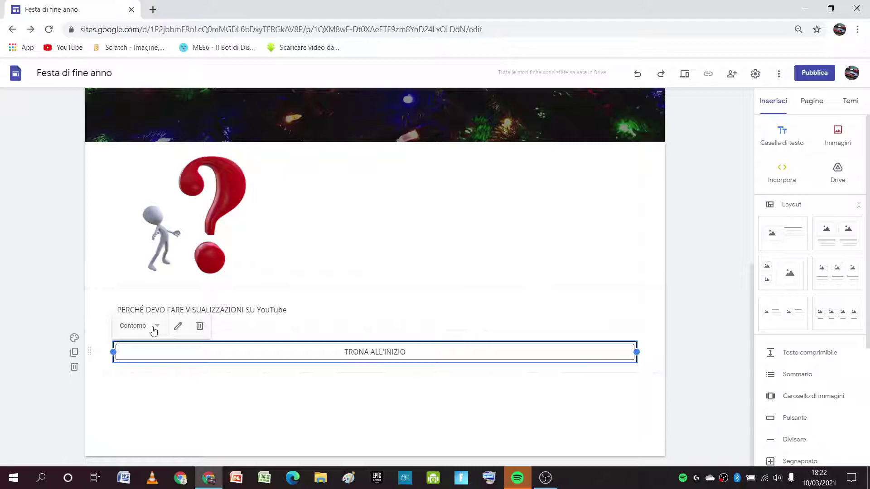
{"action": "left_click", "coordinate": [157, 327]}
{"action": "left_click", "coordinate": [178, 327]}
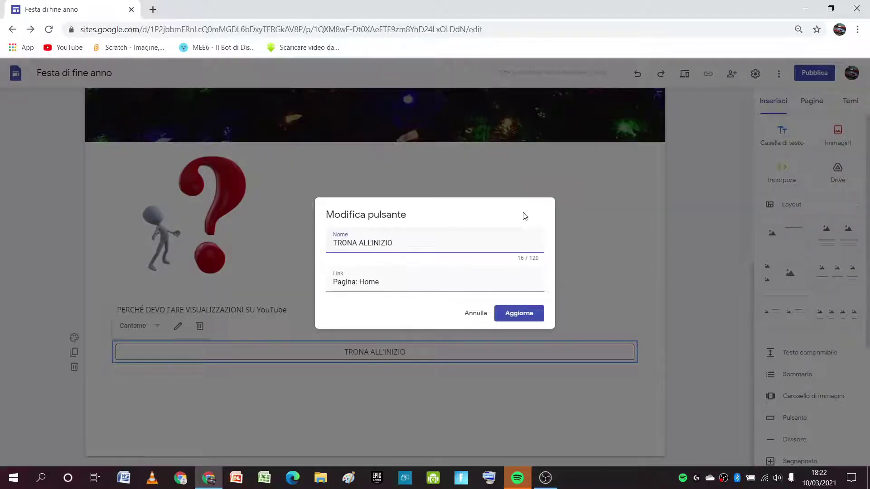
{"action": "left_click", "coordinate": [519, 313]}
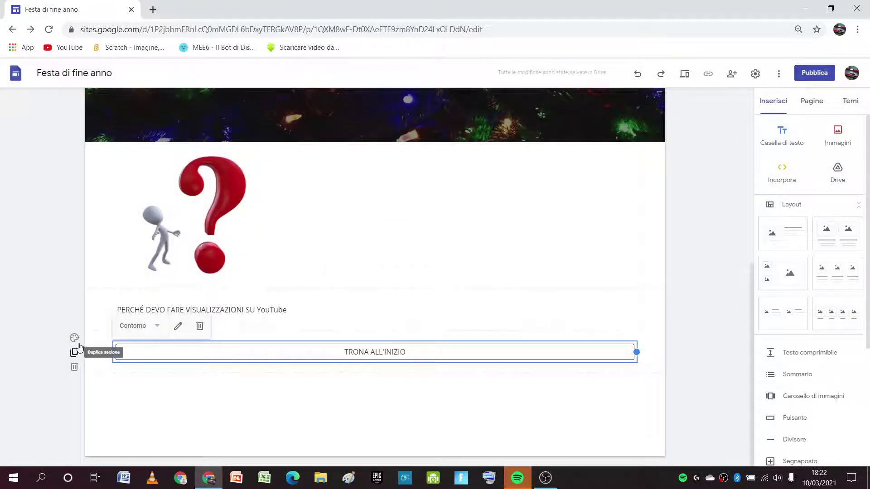
{"action": "left_click", "coordinate": [75, 338]}
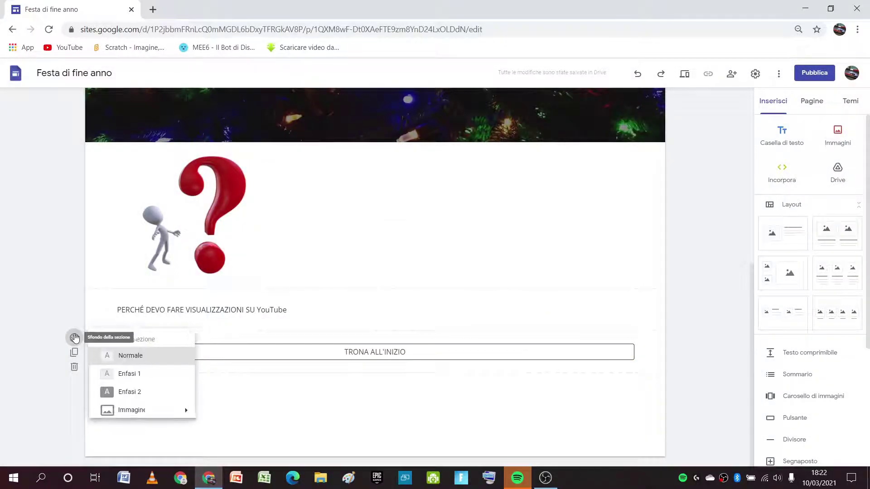
{"action": "left_click", "coordinate": [152, 392]}
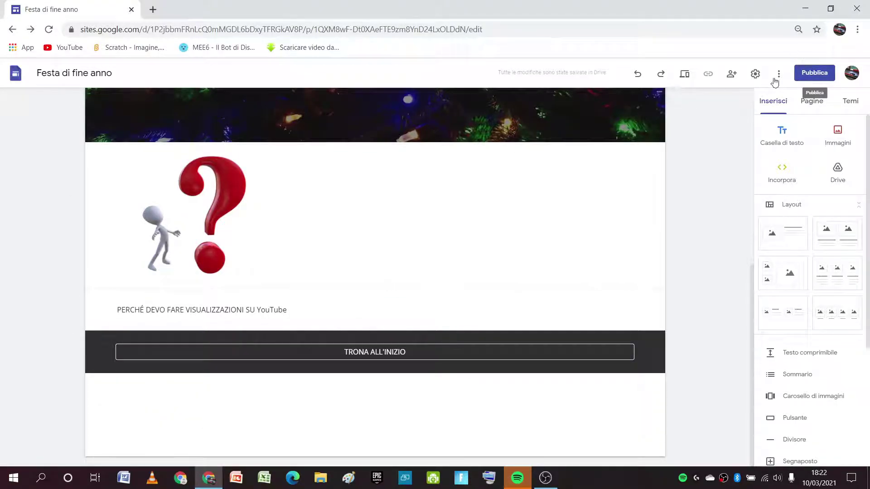
Preview the site and check its Home page in phone, tablet and large-screen sizes
{"action": "scroll", "coordinate": [673, 286], "scroll_direction": "up", "scroll_amount": 3}
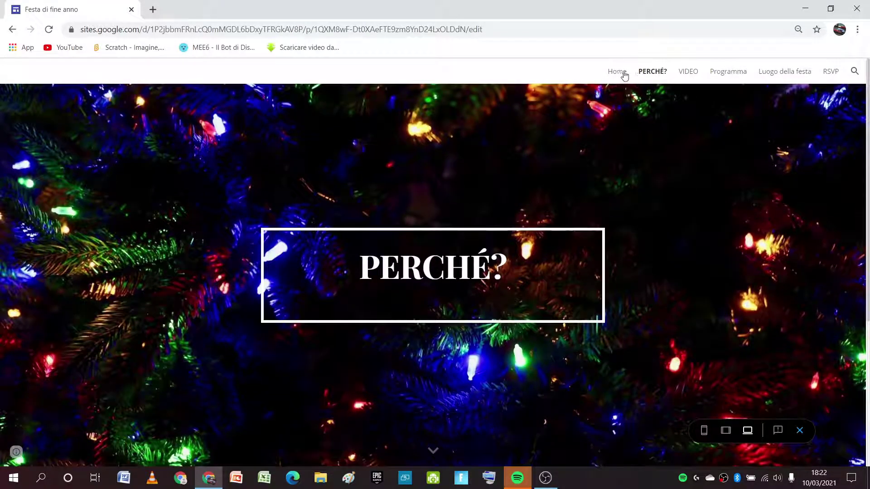
{"action": "left_click", "coordinate": [626, 73]}
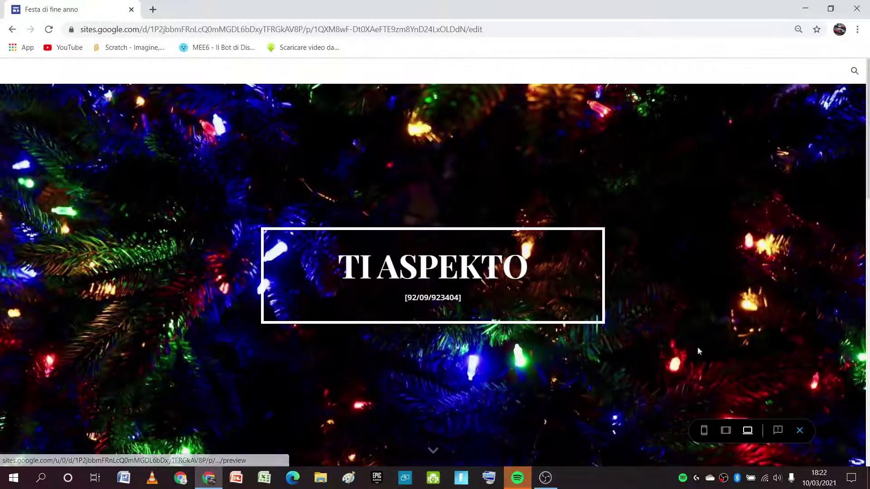
{"action": "left_click", "coordinate": [704, 431]}
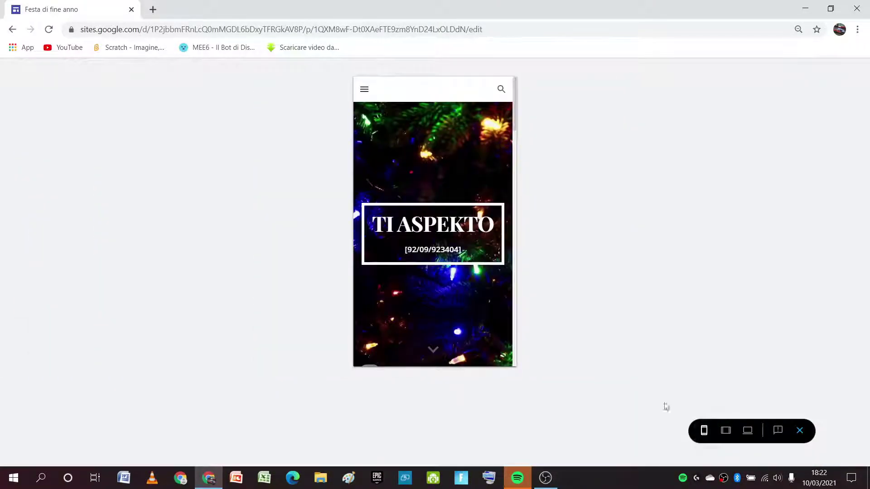
{"action": "scroll", "coordinate": [473, 338], "scroll_direction": "down", "scroll_amount": 10}
{"action": "scroll", "coordinate": [473, 335], "scroll_direction": "down", "scroll_amount": 5}
{"action": "scroll", "coordinate": [473, 334], "scroll_direction": "up", "scroll_amount": 5}
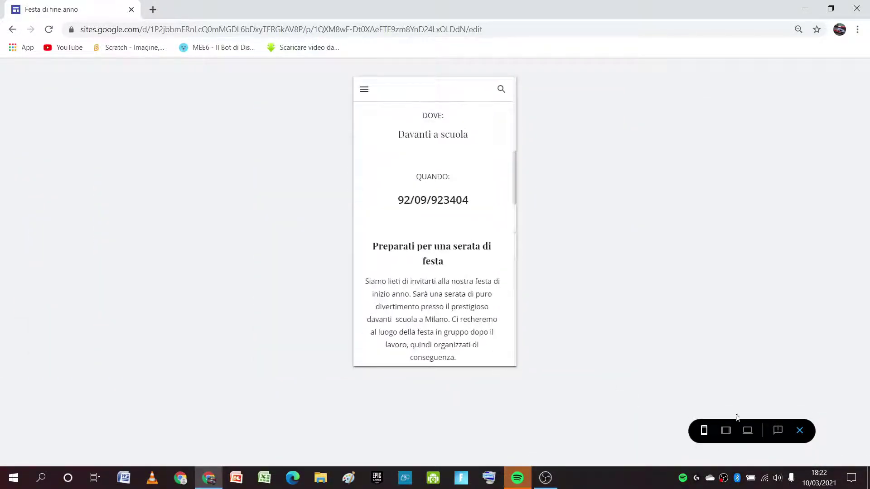
{"action": "left_click", "coordinate": [727, 431]}
{"action": "left_click", "coordinate": [748, 431]}
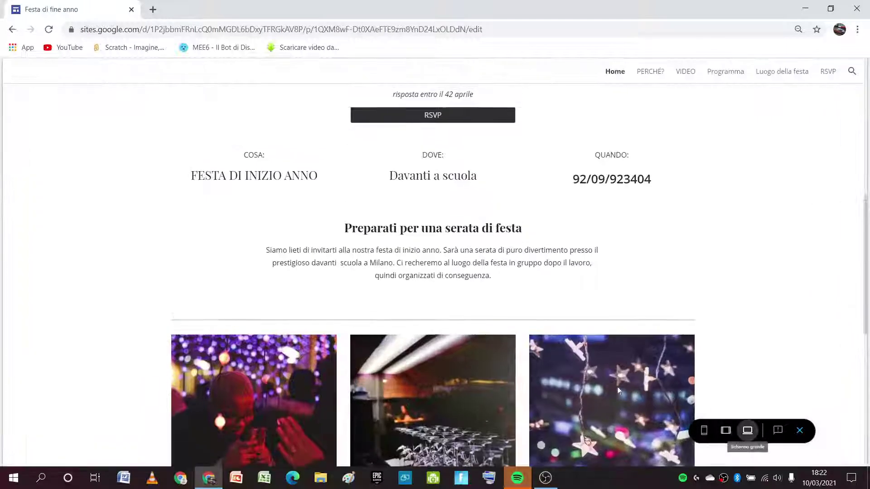
{"action": "scroll", "coordinate": [678, 385], "scroll_direction": "up", "scroll_amount": 10}
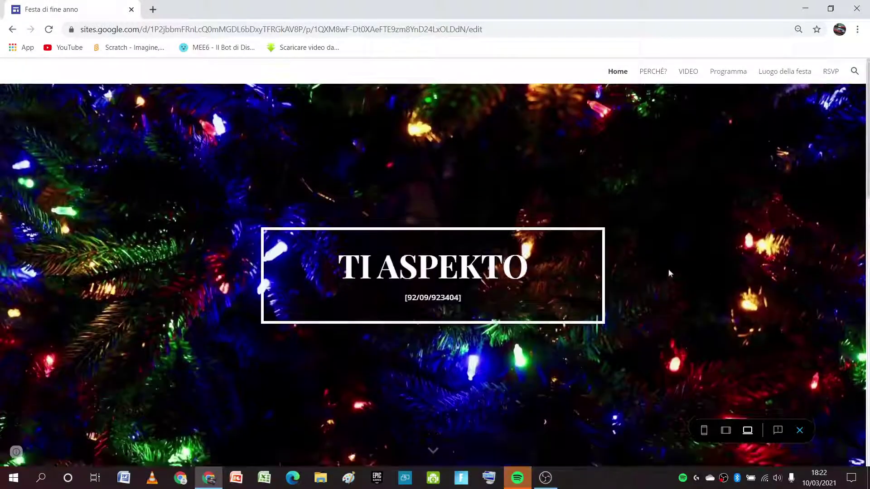
Test the RSVP button in the Home page preview, look over the RSVP page and return to Home
{"action": "left_click_drag", "start_coordinate": [635, 272], "coordinate": [311, 288]}
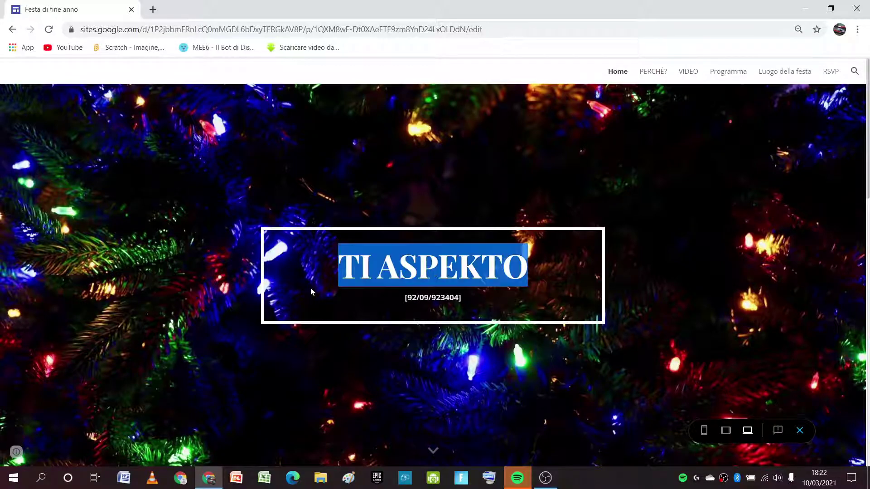
{"action": "left_click", "coordinate": [339, 269]}
{"action": "scroll", "coordinate": [563, 335], "scroll_direction": "down", "scroll_amount": 6}
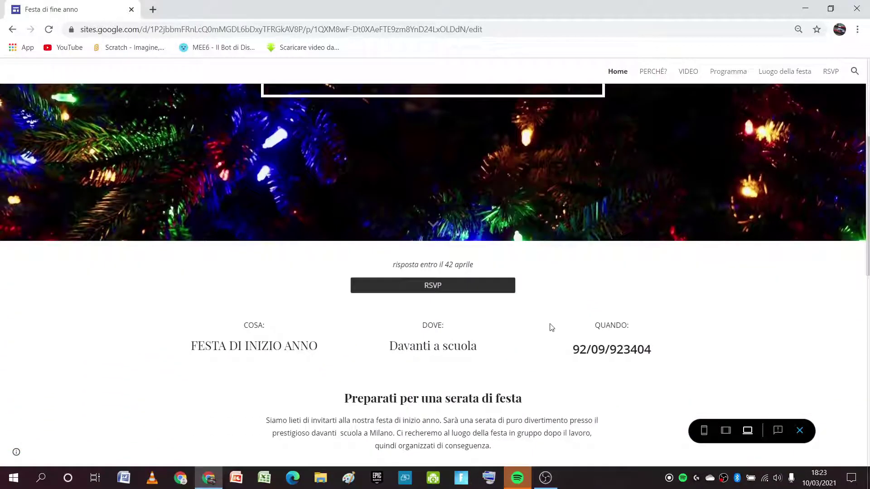
{"action": "scroll", "coordinate": [449, 320], "scroll_direction": "up", "scroll_amount": 2}
{"action": "scroll", "coordinate": [408, 281], "scroll_direction": "down", "scroll_amount": 1}
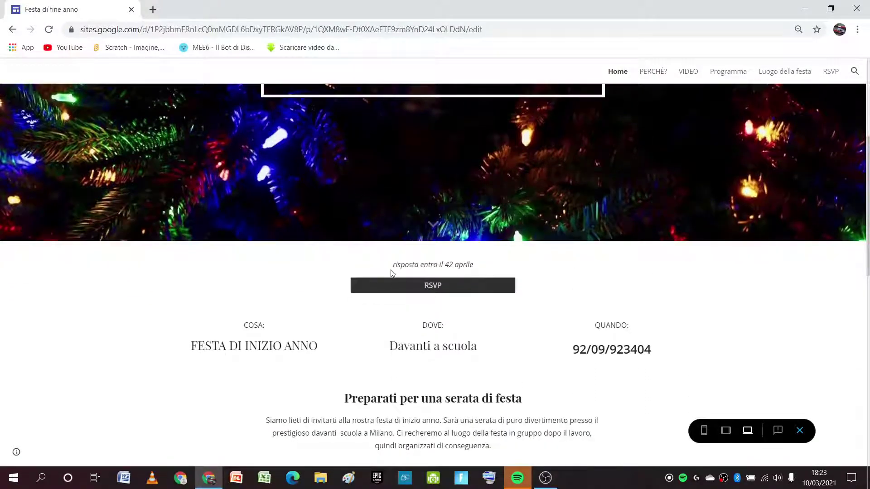
{"action": "left_click", "coordinate": [423, 288]}
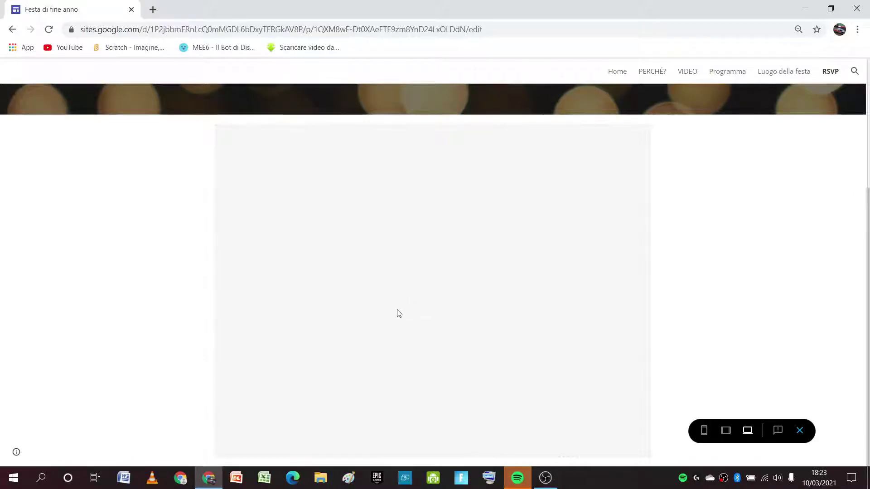
{"action": "scroll", "coordinate": [401, 307], "scroll_direction": "up", "scroll_amount": 1}
{"action": "scroll", "coordinate": [401, 307], "scroll_direction": "up", "scroll_amount": 2}
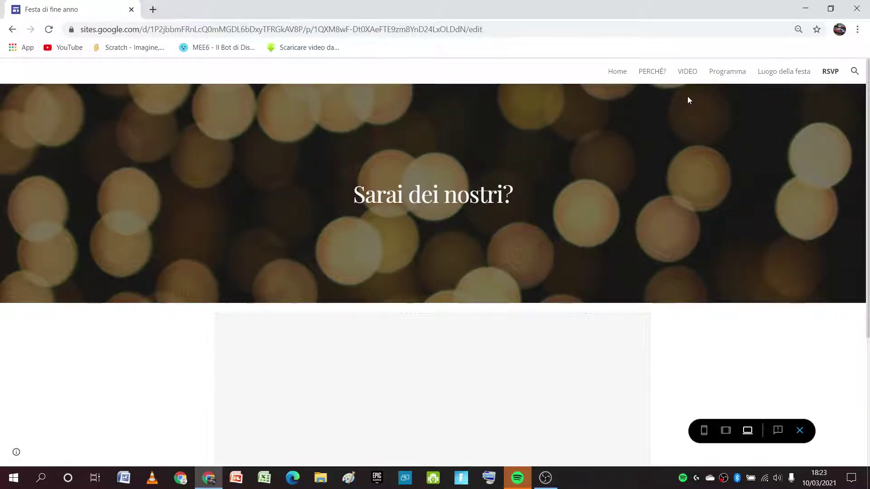
{"action": "left_click", "coordinate": [618, 73]}
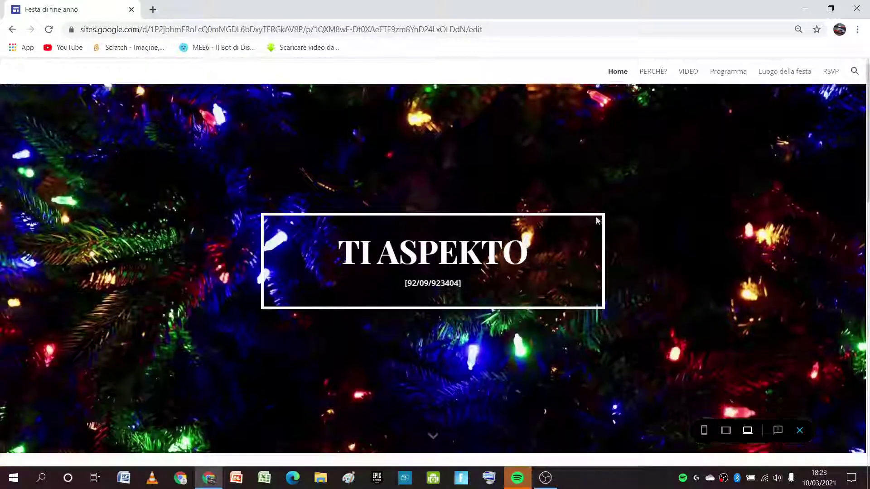
Examine the previewed Home page's party details, invitation text, images, dress-code section and embedded video
{"action": "scroll", "coordinate": [512, 233], "scroll_direction": "down", "scroll_amount": 5}
{"action": "scroll", "coordinate": [512, 234], "scroll_direction": "down", "scroll_amount": 1}
{"action": "scroll", "coordinate": [479, 217], "scroll_direction": "up", "scroll_amount": 2}
{"action": "scroll", "coordinate": [435, 172], "scroll_direction": "down", "scroll_amount": 2}
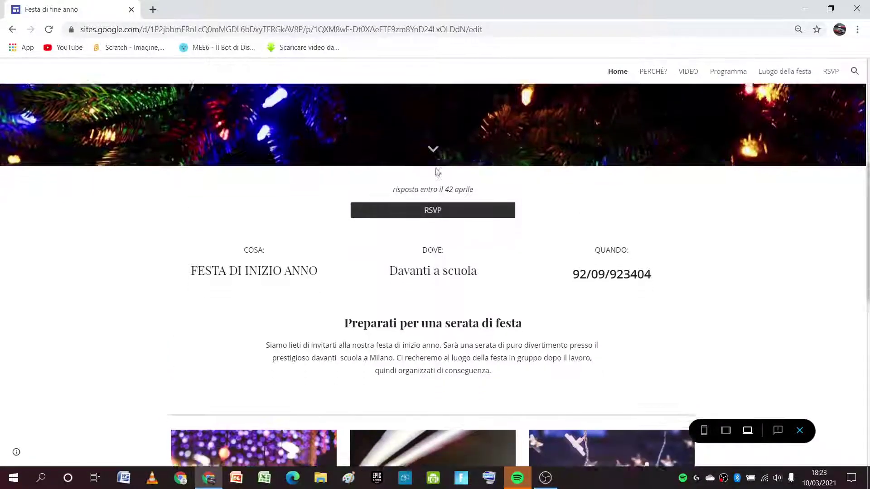
{"action": "scroll", "coordinate": [423, 191], "scroll_direction": "down", "scroll_amount": 2}
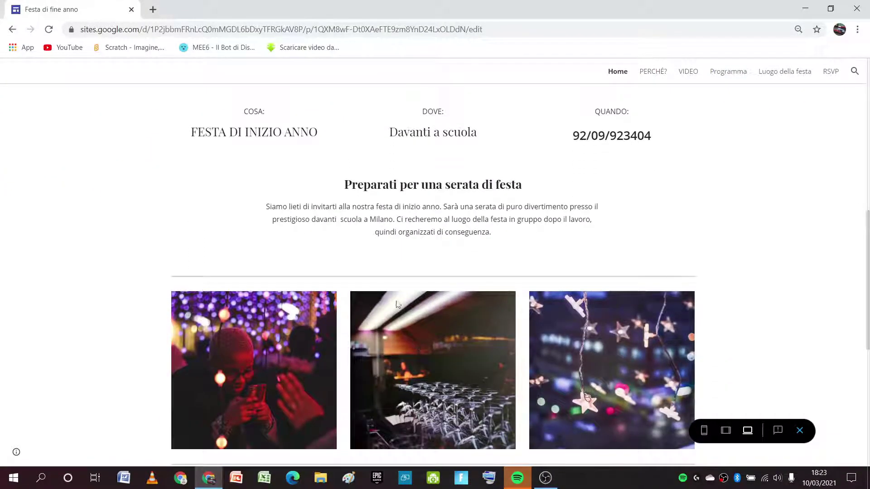
{"action": "left_click_drag", "start_coordinate": [319, 176], "coordinate": [442, 184]}
{"action": "left_click", "coordinate": [503, 185]}
{"action": "left_click_drag", "start_coordinate": [275, 207], "coordinate": [453, 209]}
{"action": "left_click", "coordinate": [464, 232]}
{"action": "scroll", "coordinate": [464, 233], "scroll_direction": "down", "scroll_amount": 8}
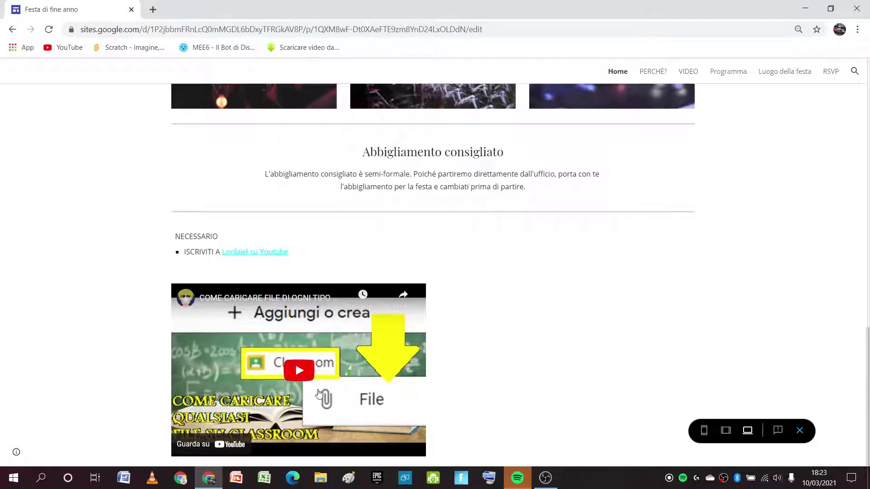
{"action": "scroll", "coordinate": [393, 272], "scroll_direction": "up", "scroll_amount": 1}
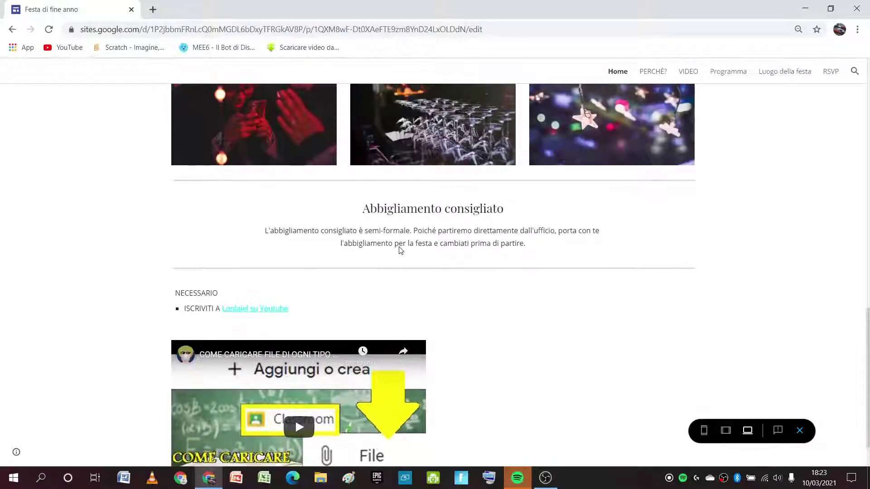
Test the YouTube channel link under NECESSARIO, close the channel page and play the embedded video in the preview
{"action": "left_click", "coordinate": [249, 313]}
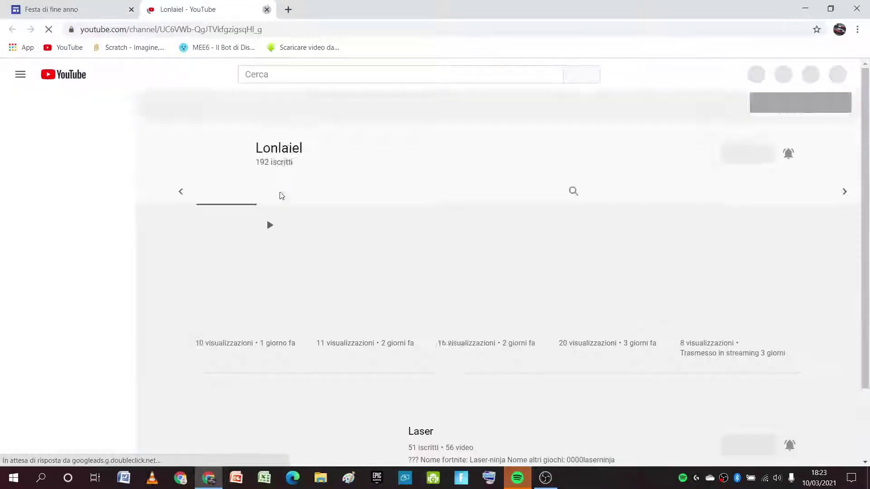
{"action": "key", "text": "ctrl+w"}
{"action": "scroll", "coordinate": [281, 371], "scroll_direction": "down", "scroll_amount": 1}
{"action": "left_click", "coordinate": [281, 371]}
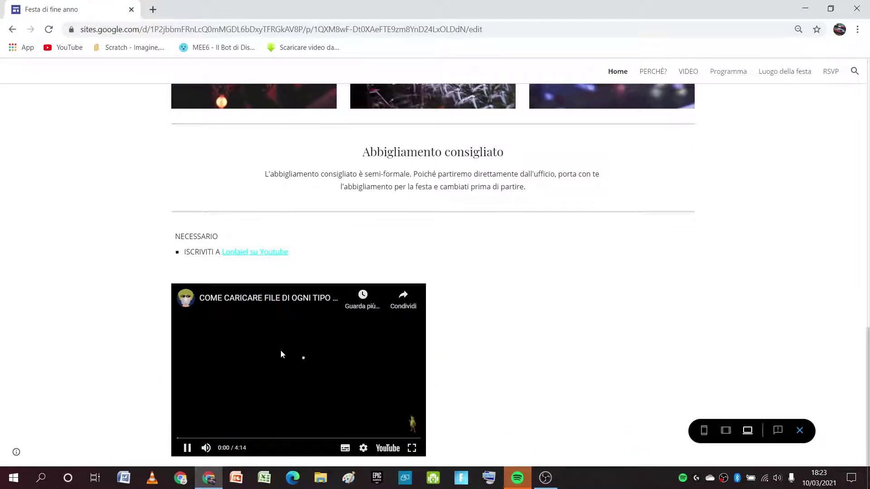
Return to the top of the previewed Home page, test the VIDEO link and close the channel page
{"action": "scroll", "coordinate": [354, 282], "scroll_direction": "up", "scroll_amount": 6}
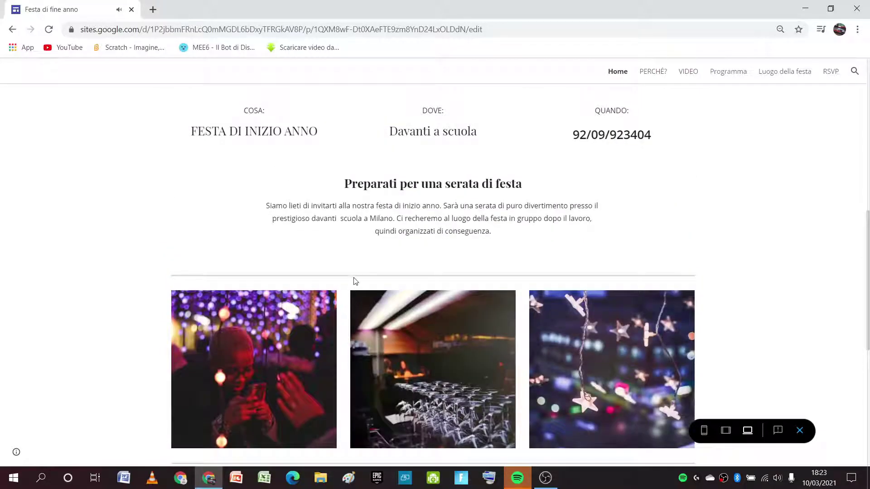
{"action": "scroll", "coordinate": [362, 278], "scroll_direction": "up", "scroll_amount": 7}
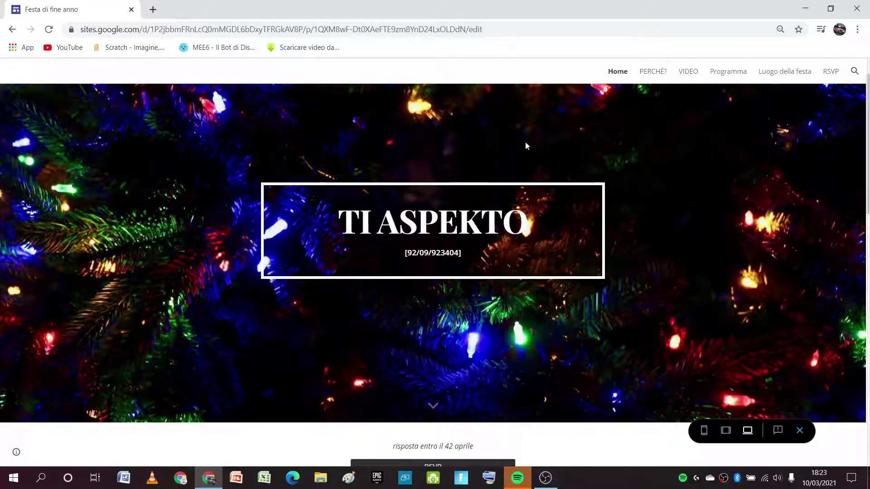
{"action": "left_click", "coordinate": [693, 71]}
{"action": "left_click", "coordinate": [266, 9]}
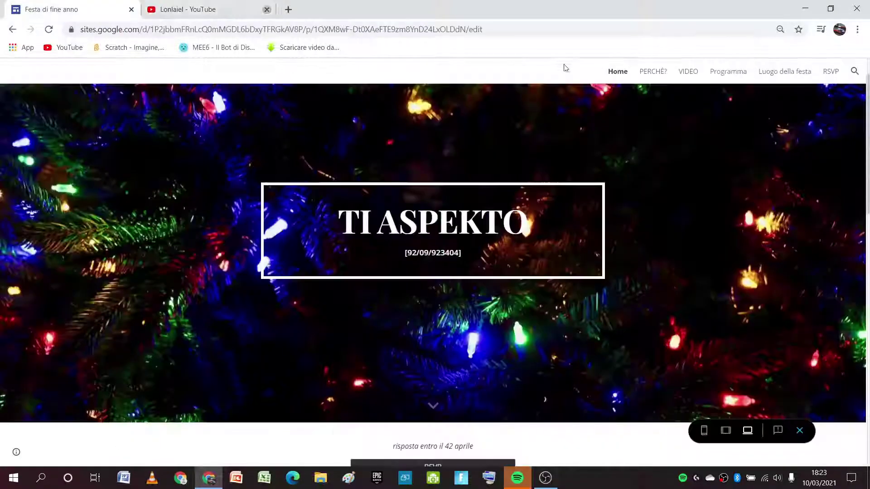
Check that the Programma, Luogo della festa and RSVP pages open in the preview
{"action": "left_click", "coordinate": [718, 72]}
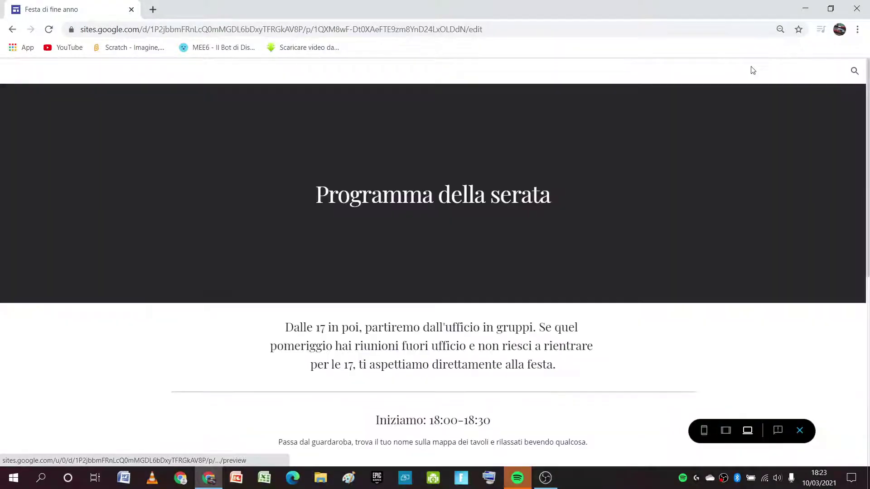
{"action": "left_click", "coordinate": [792, 72]}
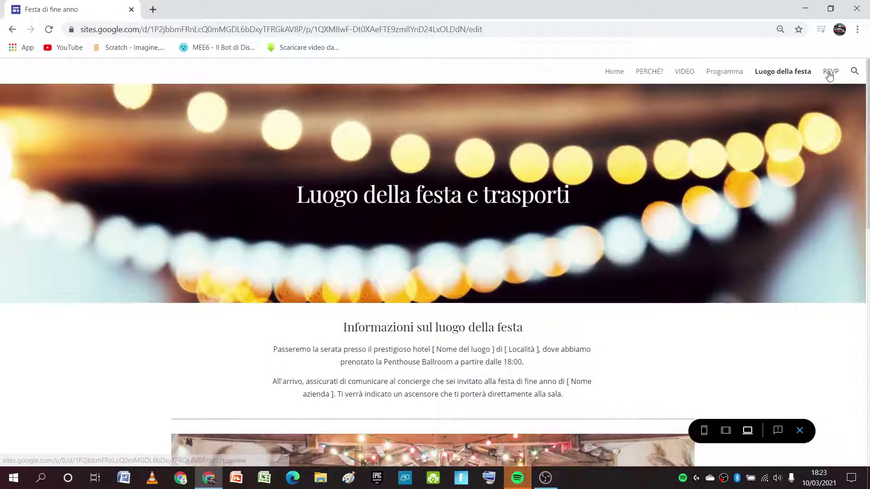
{"action": "left_click", "coordinate": [831, 72]}
Examine the previewed Luogo della festa page, including the venue image, the Come arrivare text and the embedded map at different zoom levels
{"action": "right_click", "coordinate": [766, 71]}
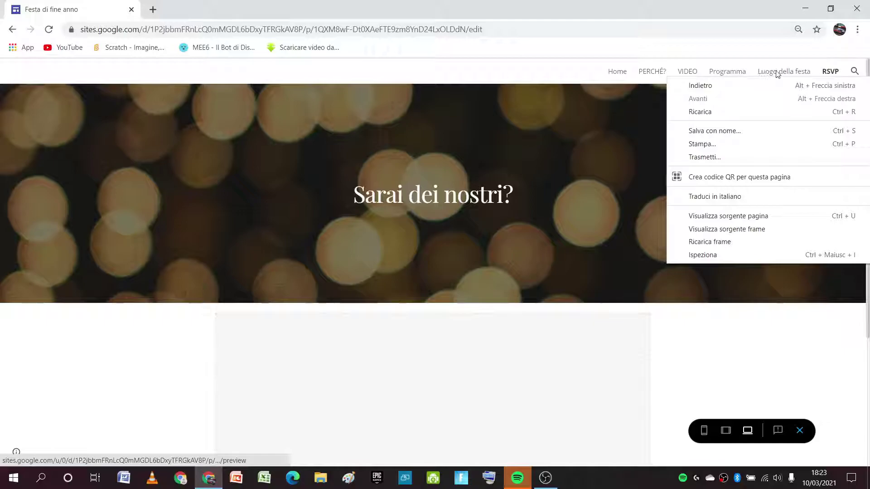
{"action": "left_click", "coordinate": [770, 72]}
{"action": "scroll", "coordinate": [376, 394], "scroll_direction": "down", "scroll_amount": 8}
{"action": "scroll", "coordinate": [356, 377], "scroll_direction": "up", "scroll_amount": 1}
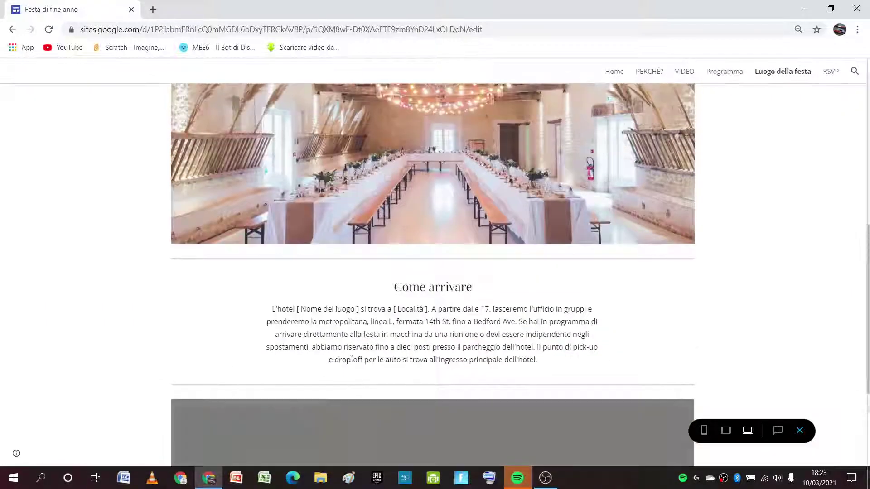
{"action": "scroll", "coordinate": [355, 327], "scroll_direction": "down", "scroll_amount": 3}
{"action": "scroll", "coordinate": [357, 323], "scroll_direction": "up", "scroll_amount": 2}
{"action": "scroll", "coordinate": [357, 322], "scroll_direction": "up", "scroll_amount": 3}
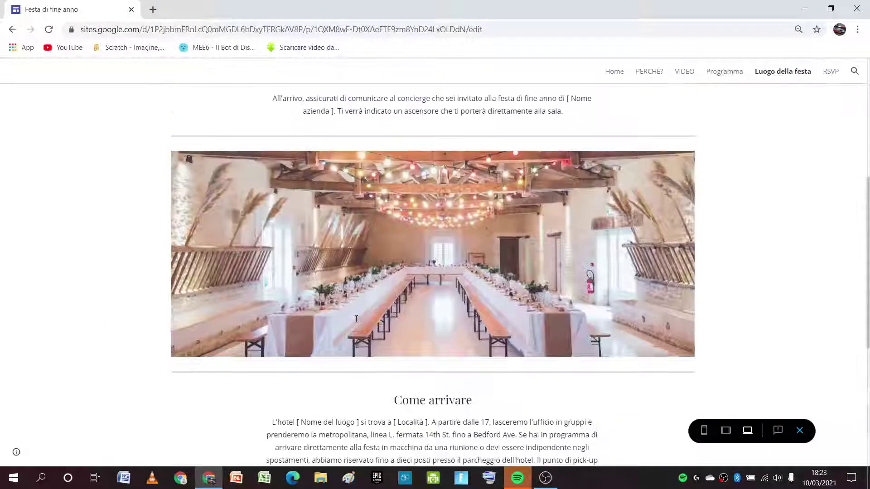
{"action": "scroll", "coordinate": [356, 319], "scroll_direction": "down", "scroll_amount": 6}
{"action": "scroll", "coordinate": [540, 343], "scroll_direction": "up", "scroll_amount": 2}
{"action": "scroll", "coordinate": [503, 371], "scroll_direction": "down", "scroll_amount": 2}
{"action": "scroll", "coordinate": [455, 370], "scroll_direction": "up", "scroll_amount": 5, "text": "ctrl"}
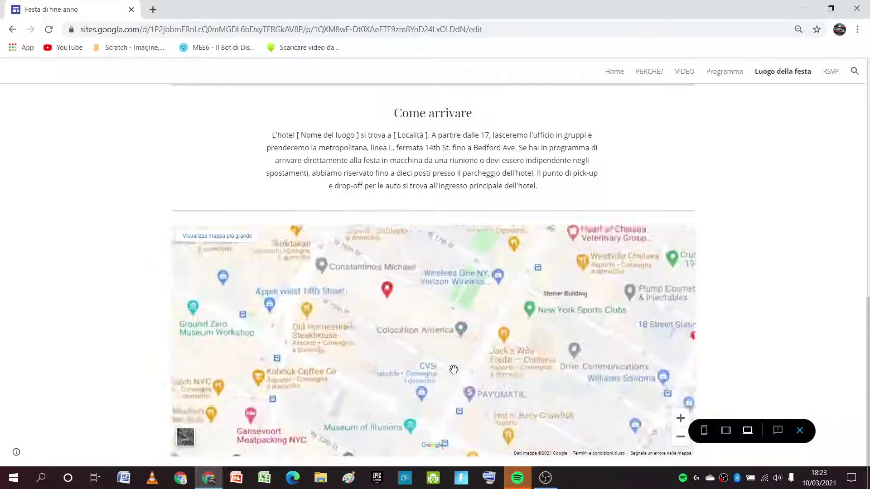
{"action": "scroll", "coordinate": [418, 334], "scroll_direction": "down", "scroll_amount": 4, "text": "ctrl"}
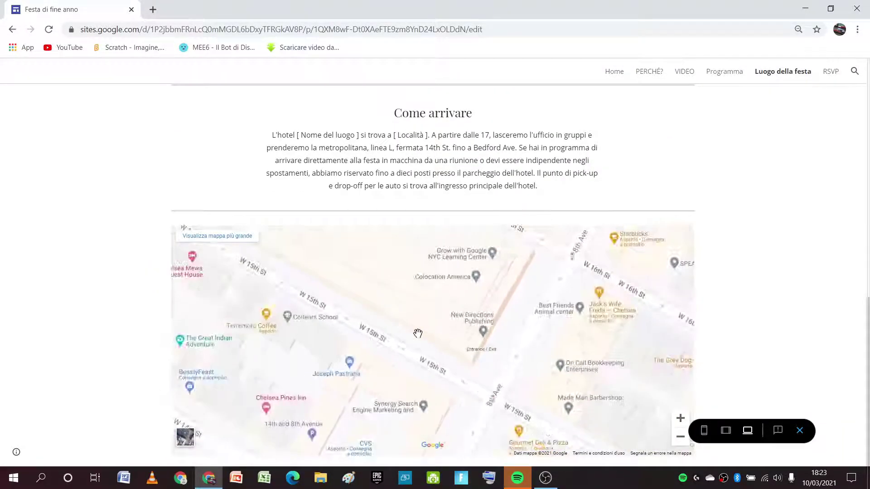
{"action": "scroll", "coordinate": [843, 126], "scroll_direction": "up", "scroll_amount": 12}
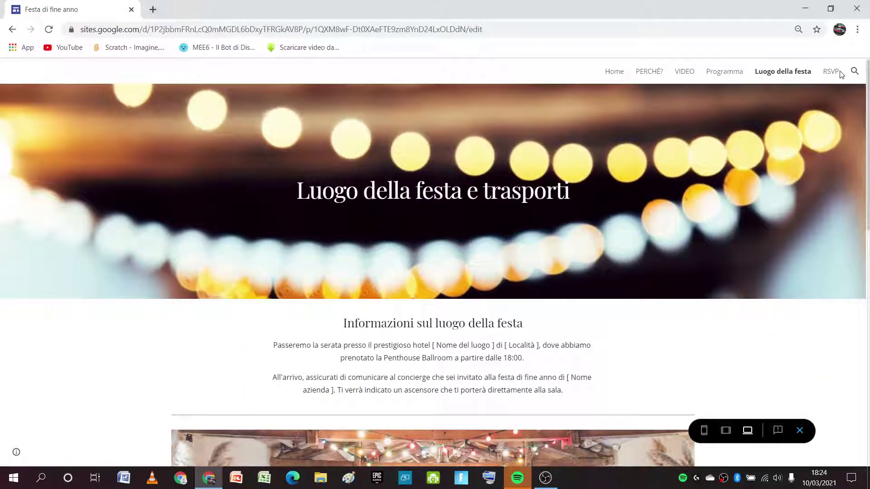
Check the previewed RSVP and PERCHÉ? pages, test the TRONA ALL'INIZIO button and exit the preview
{"action": "left_click", "coordinate": [832, 72]}
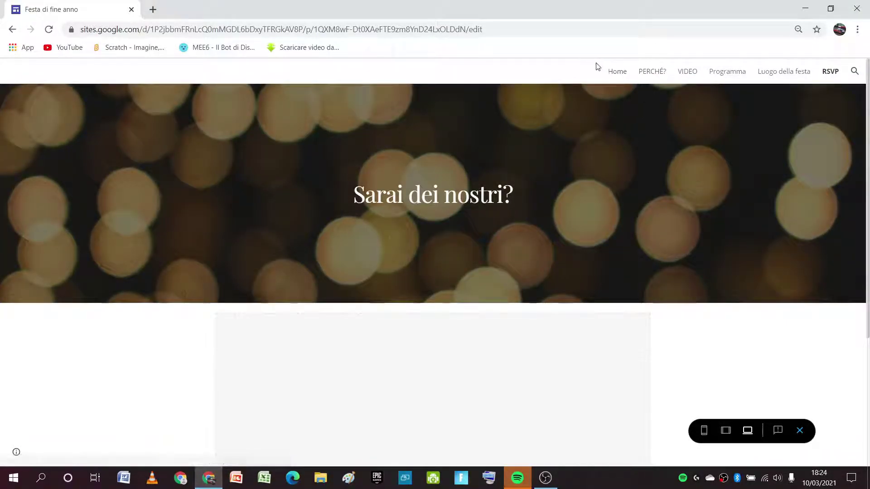
{"action": "left_click", "coordinate": [650, 73]}
{"action": "scroll", "coordinate": [346, 243], "scroll_direction": "down", "scroll_amount": 5}
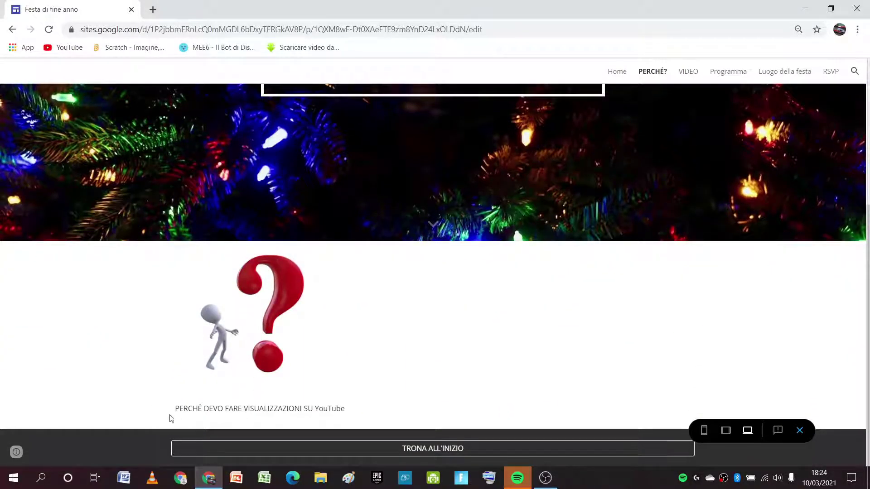
{"action": "left_click_drag", "start_coordinate": [175, 408], "coordinate": [185, 402]}
{"action": "left_click", "coordinate": [487, 445]}
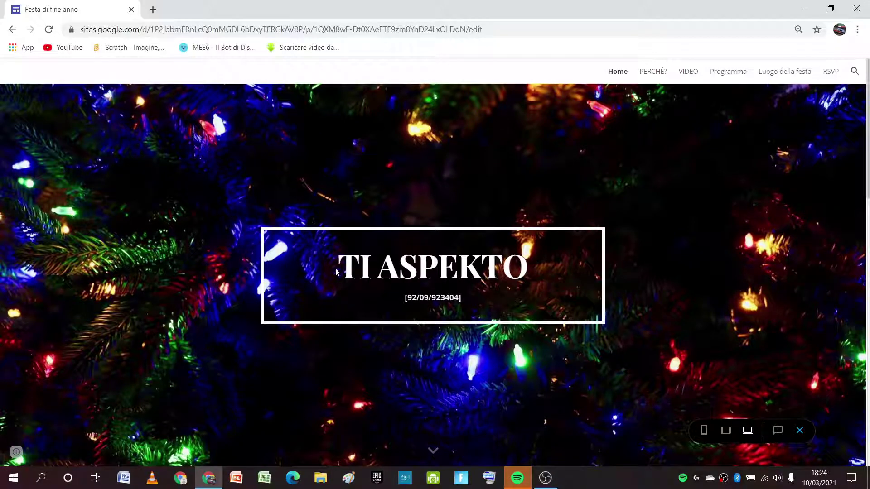
{"action": "left_click", "coordinate": [800, 431]}
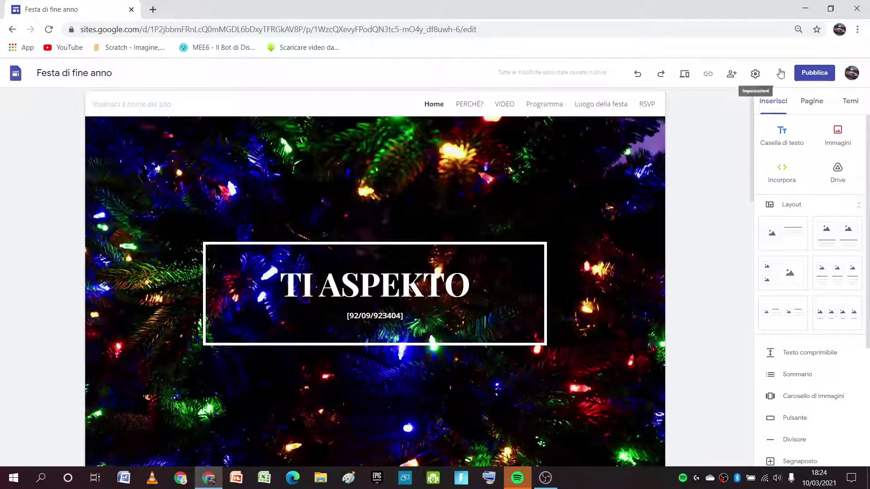
Start publishing the site and set its web address to "invito-festa-lonlaiel"
{"action": "left_click", "coordinate": [799, 75]}
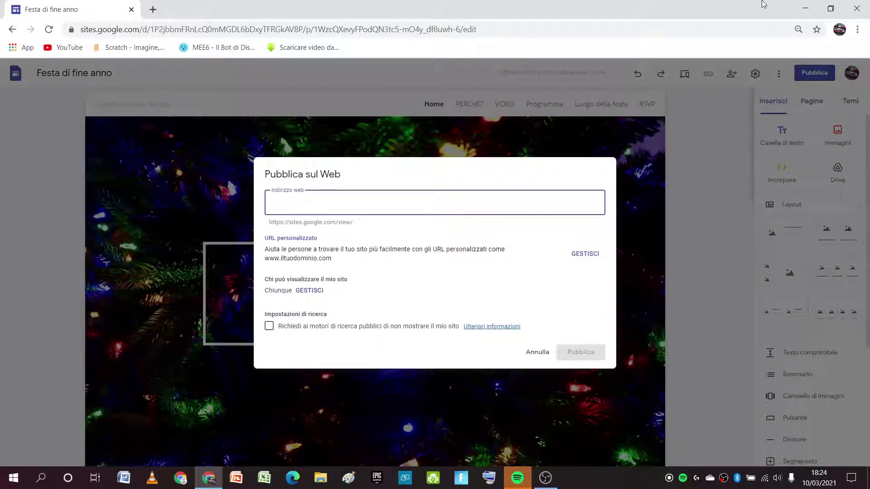
{"action": "type", "text": "invito-festa-"}
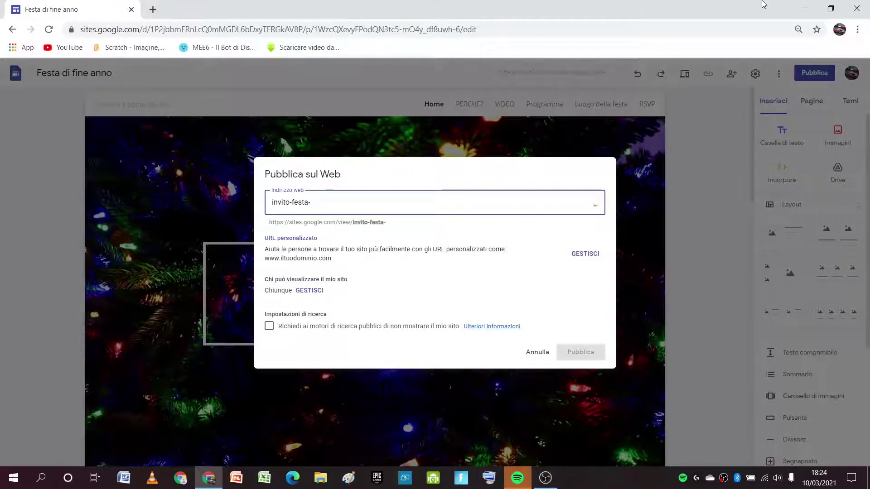
{"action": "key", "text": "Caps_Lock"}
{"action": "type", "text": "lonlaiel"}
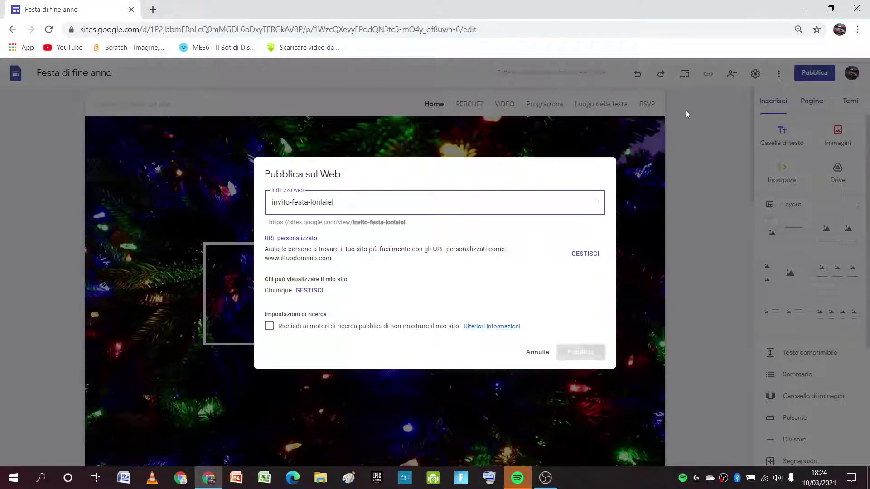
Request that public search engines not show the site, publish it and dismiss the notification
{"action": "left_click", "coordinate": [280, 333]}
{"action": "left_click", "coordinate": [398, 326]}
{"action": "left_click", "coordinate": [387, 328]}
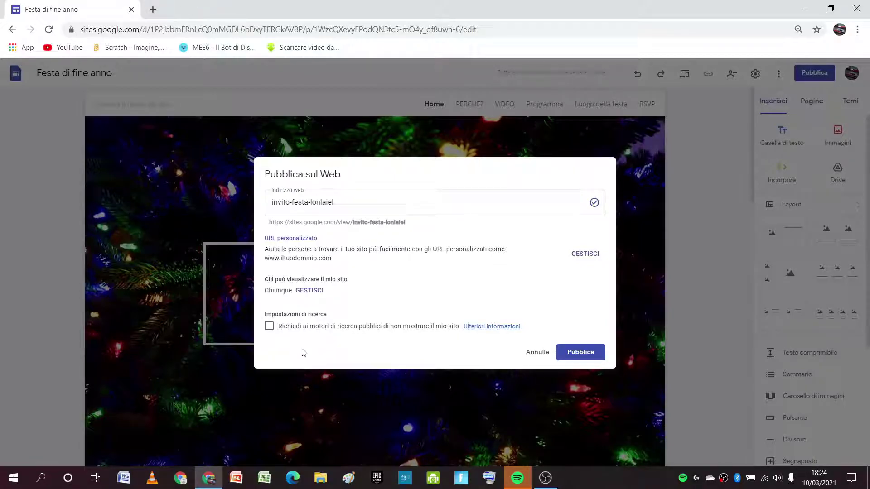
{"action": "left_click", "coordinate": [270, 325]}
{"action": "left_click_drag", "start_coordinate": [270, 222], "coordinate": [344, 220]}
{"action": "left_click", "coordinate": [294, 202]}
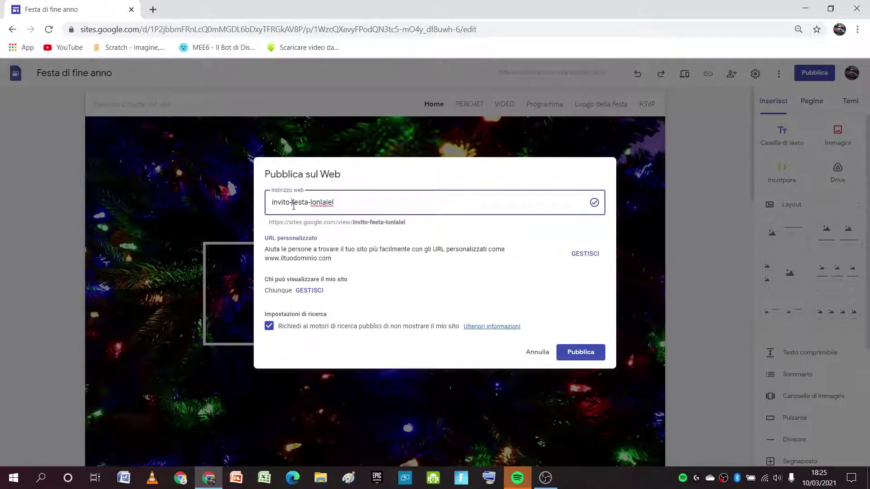
{"action": "left_click", "coordinate": [578, 353]}
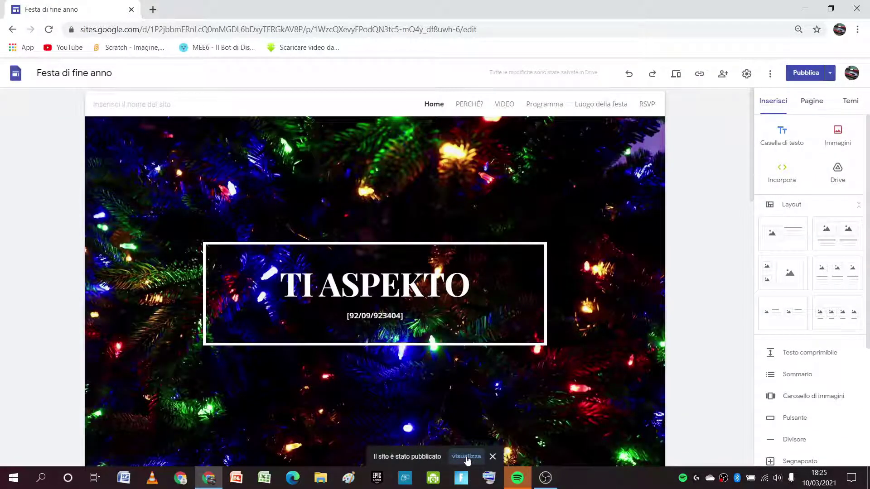
{"action": "left_click", "coordinate": [492, 456]}
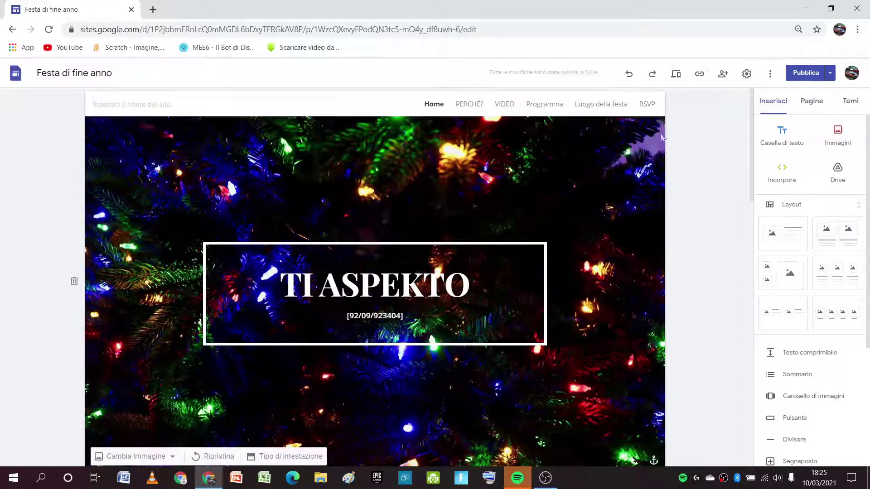
Copy the link of the published site
{"action": "left_click", "coordinate": [699, 74]}
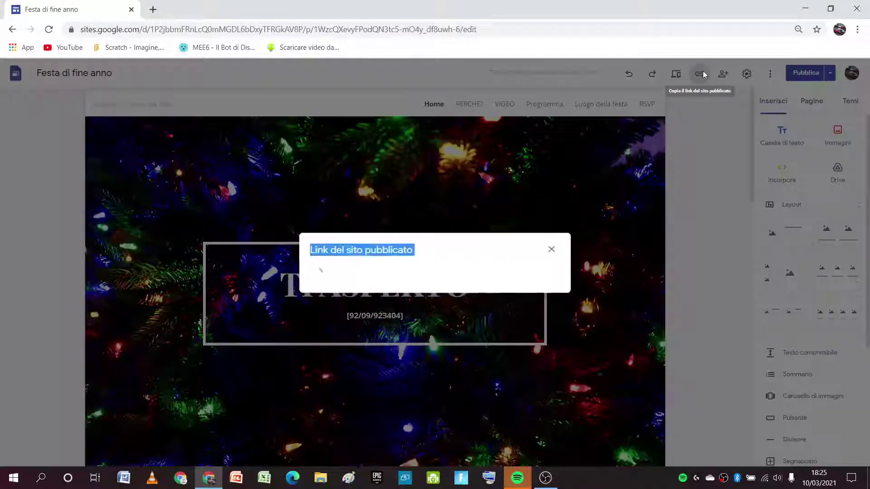
{"action": "left_click", "coordinate": [533, 268]}
{"action": "key", "text": "ctrl+c"}
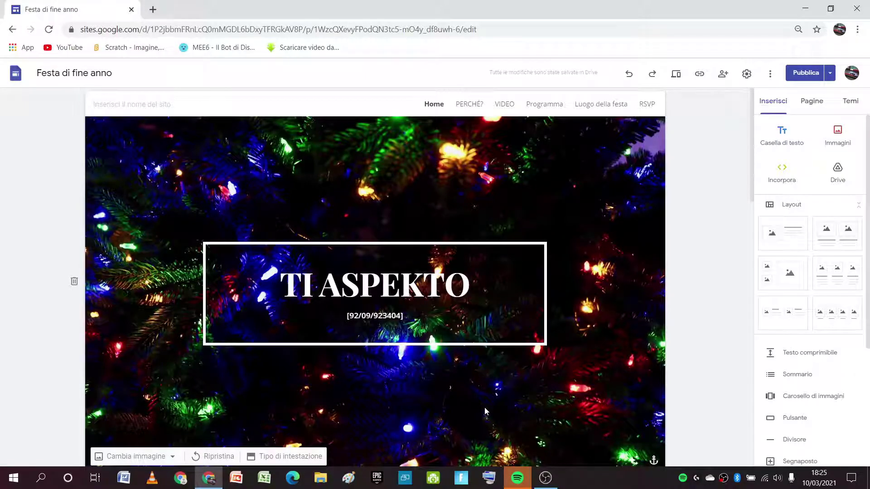
Switch to the other Chrome profile window and open the copied site link
{"action": "left_click", "coordinate": [183, 482]}
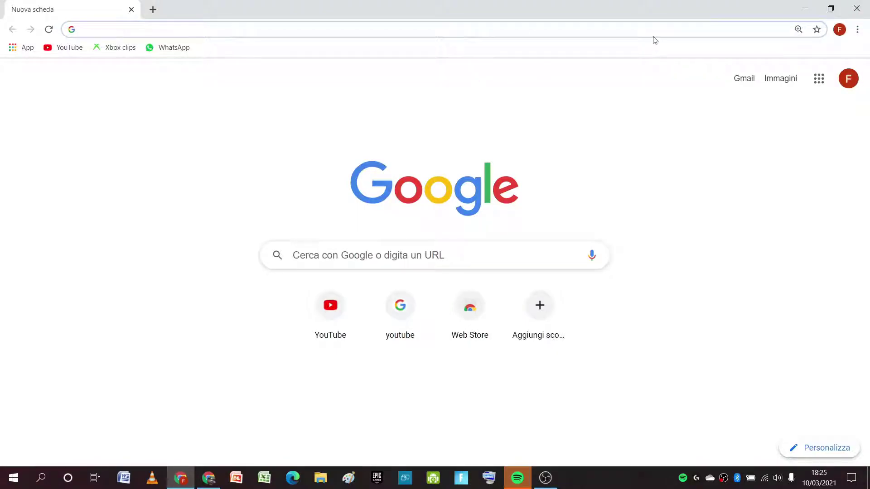
{"action": "left_click", "coordinate": [650, 32]}
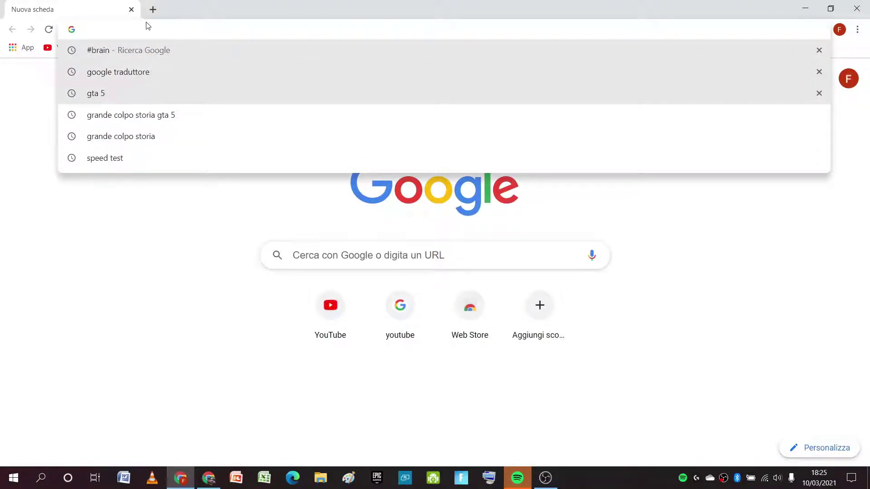
{"action": "key", "text": "ctrl+v"}
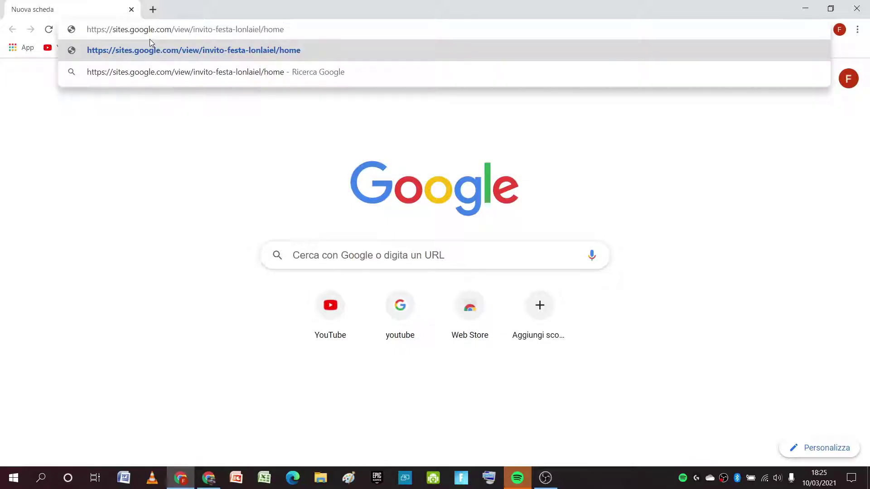
{"action": "key", "text": "Return"}
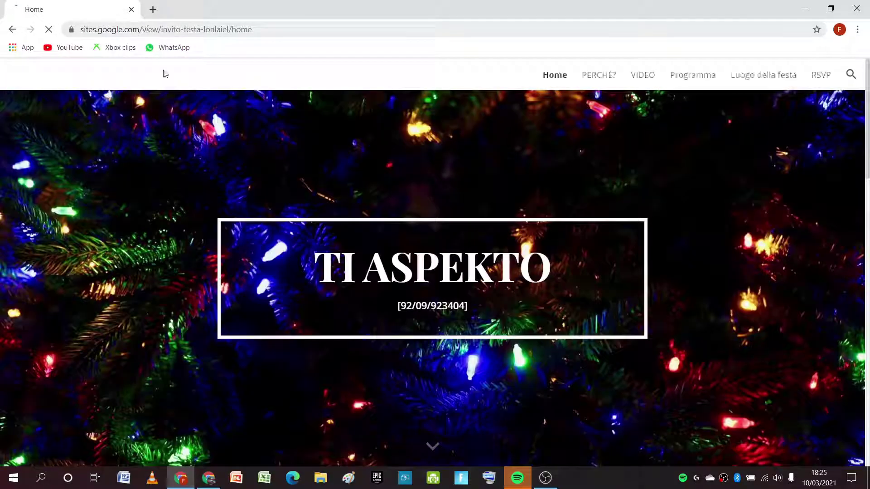
Look over the published Home page from its header to the embedded video and back
{"action": "scroll", "coordinate": [307, 132], "scroll_direction": "down", "scroll_amount": 15}
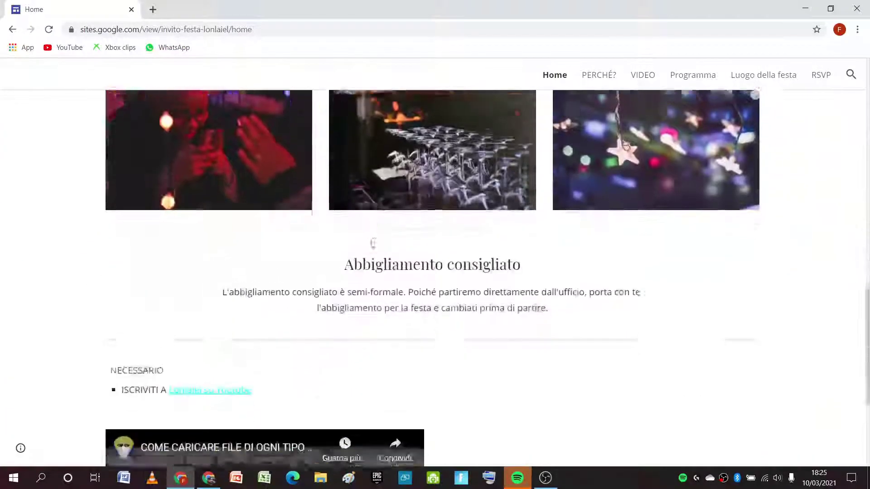
{"action": "scroll", "coordinate": [521, 344], "scroll_direction": "up", "scroll_amount": 12}
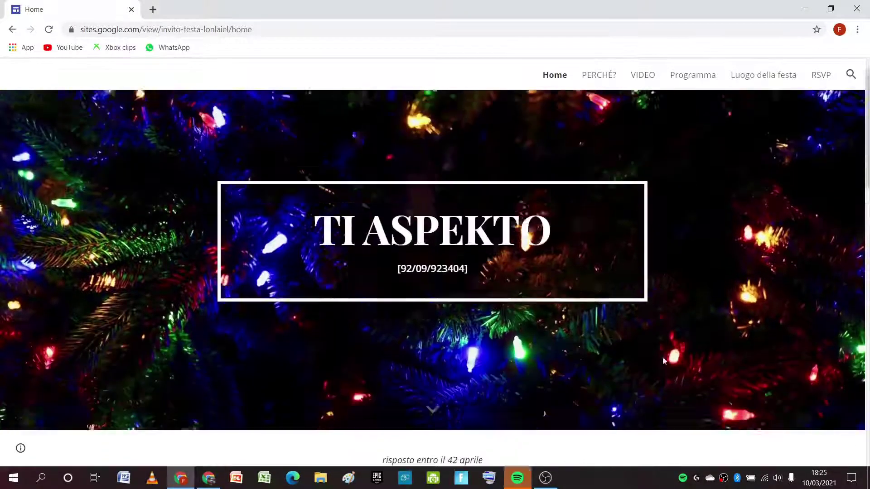
{"action": "scroll", "coordinate": [662, 357], "scroll_direction": "up", "scroll_amount": 5}
Check the published PERCHÉ? page, testing the VIDEO link and the TRONA ALL'INIZIO button
{"action": "left_click", "coordinate": [596, 77]}
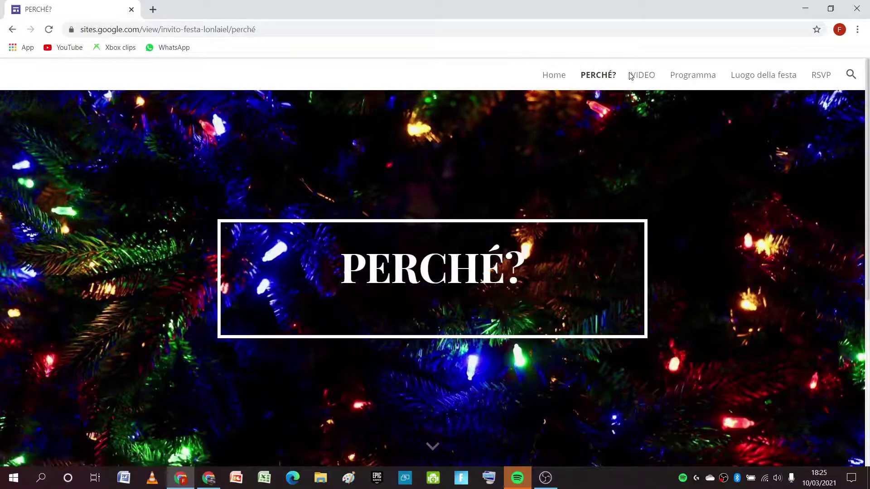
{"action": "left_click", "coordinate": [642, 74]}
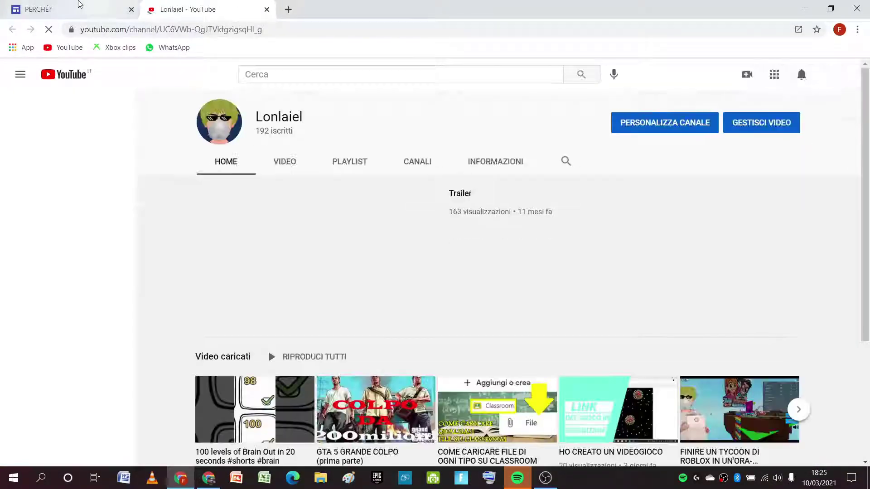
{"action": "left_click", "coordinate": [75, 6]}
{"action": "left_click", "coordinate": [266, 9]}
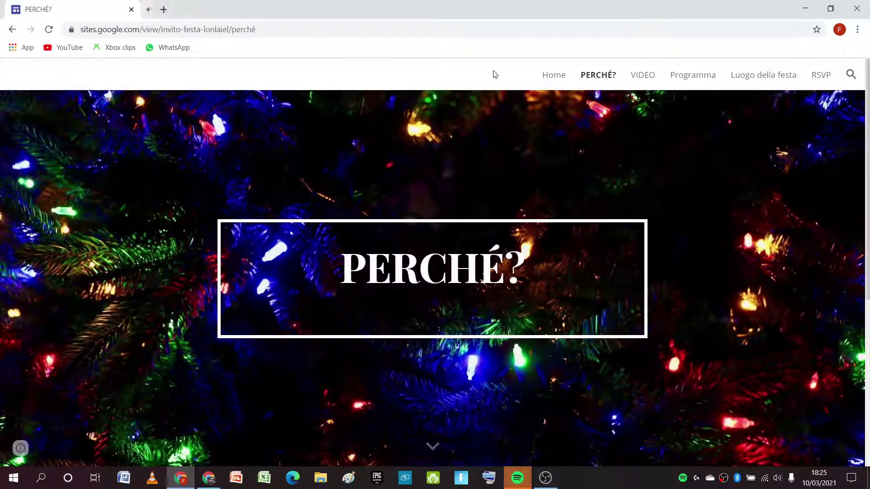
{"action": "scroll", "coordinate": [471, 176], "scroll_direction": "down", "scroll_amount": 10}
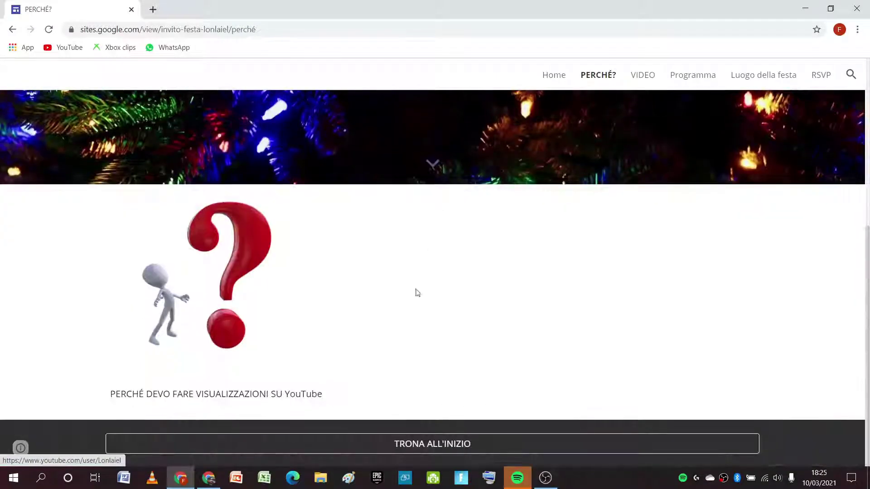
{"action": "left_click", "coordinate": [412, 451]}
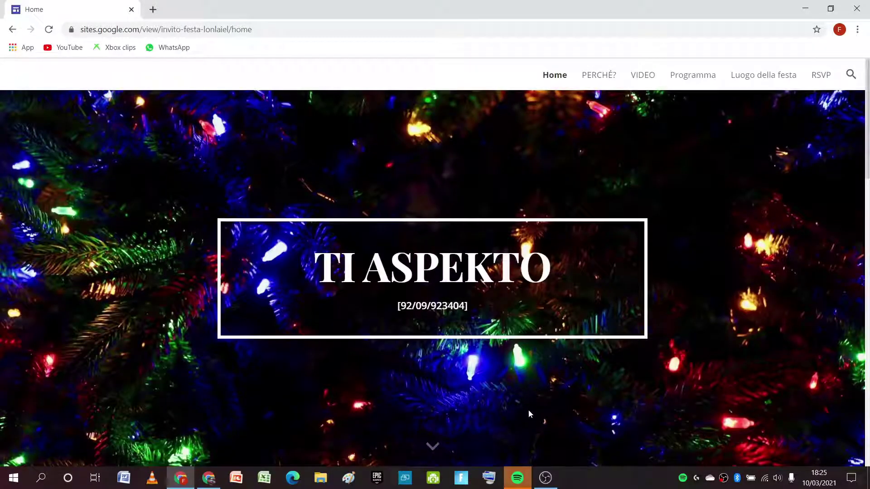
Switch back to the Google Sites editor window and look over the Home page
{"action": "left_click", "coordinate": [208, 478]}
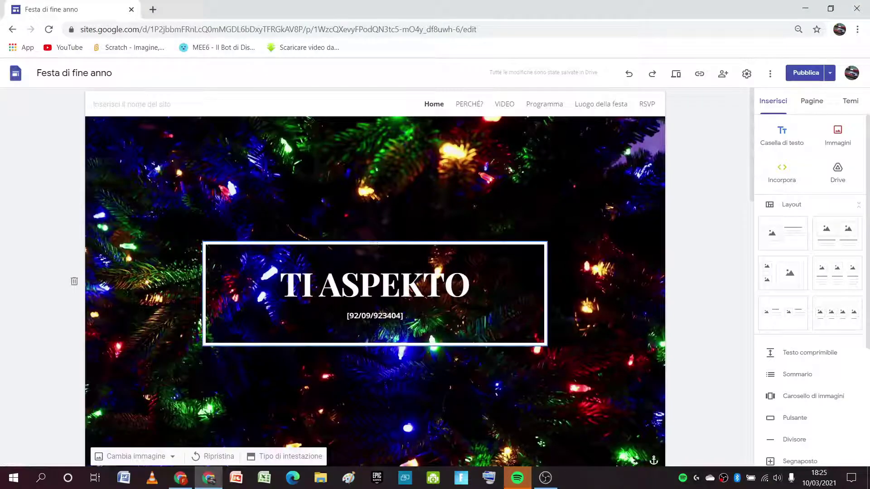
{"action": "scroll", "coordinate": [412, 395], "scroll_direction": "down", "scroll_amount": 5}
{"action": "scroll", "coordinate": [412, 396], "scroll_direction": "up", "scroll_amount": 5}
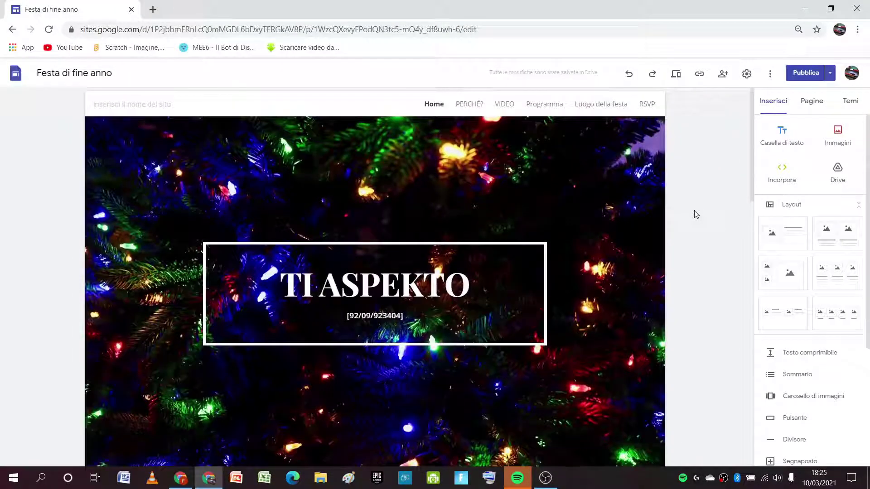